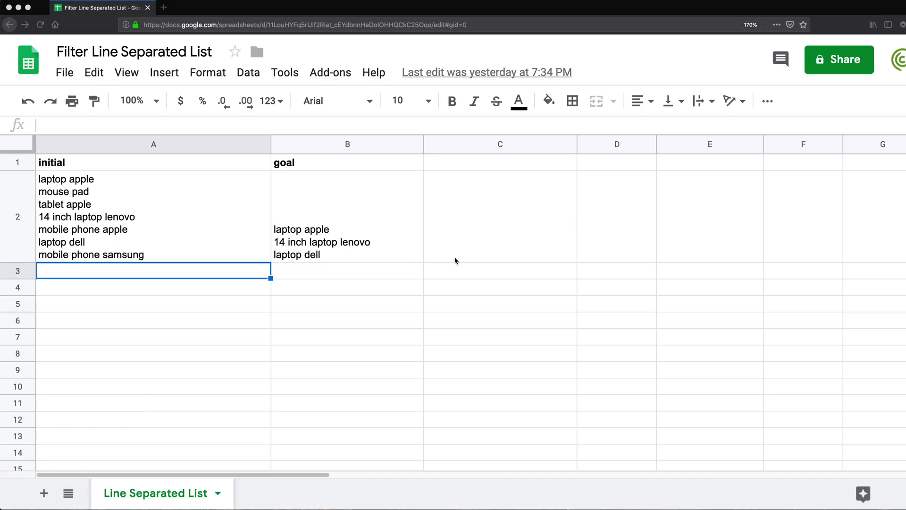
Review the initial item list in A2 and the laptop-only goal list in B2
{"action": "left_click", "coordinate": [141, 198]}
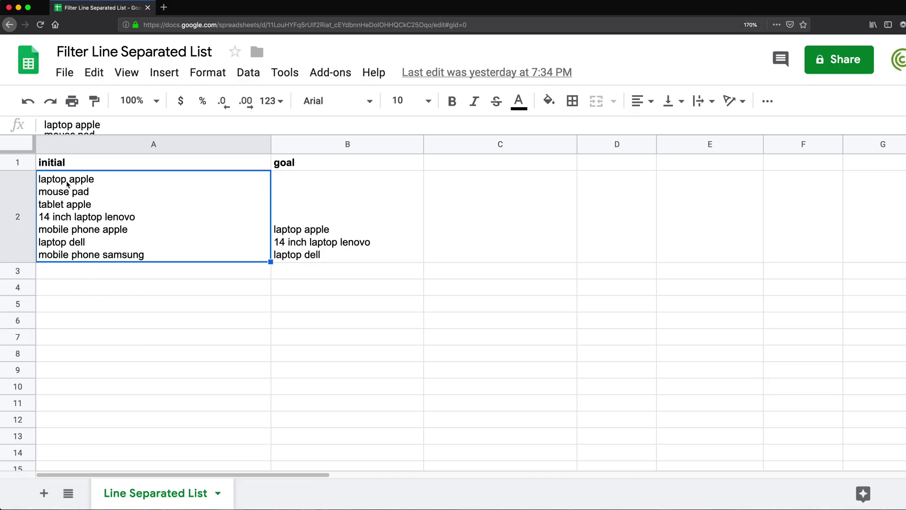
{"action": "left_click", "coordinate": [314, 231]}
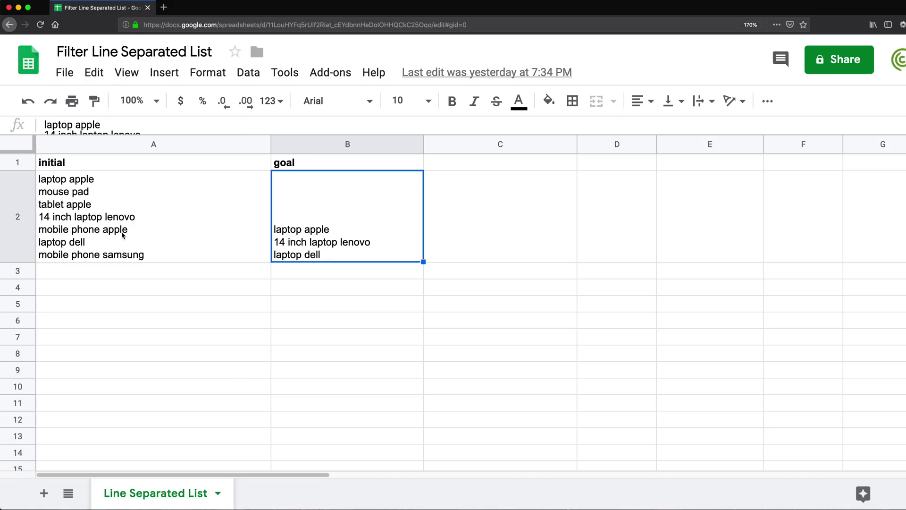
{"action": "left_click", "coordinate": [283, 306]}
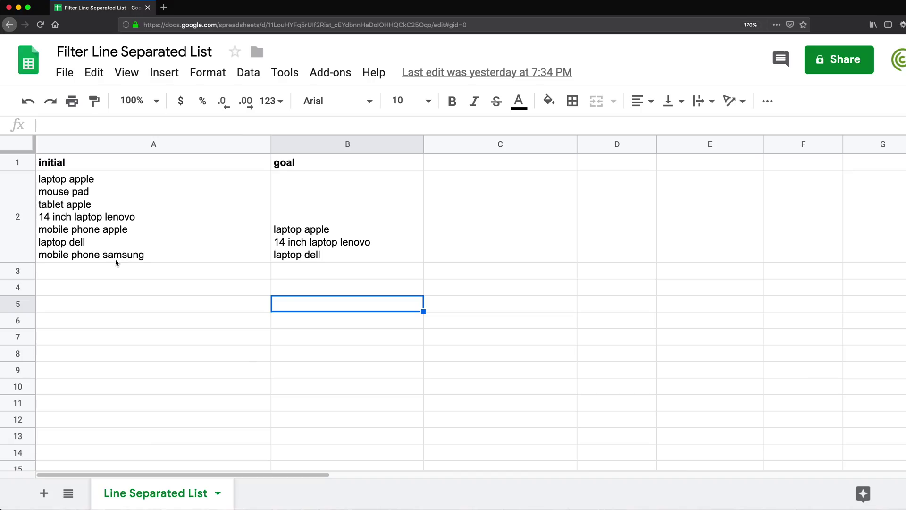
{"action": "left_click", "coordinate": [67, 188]}
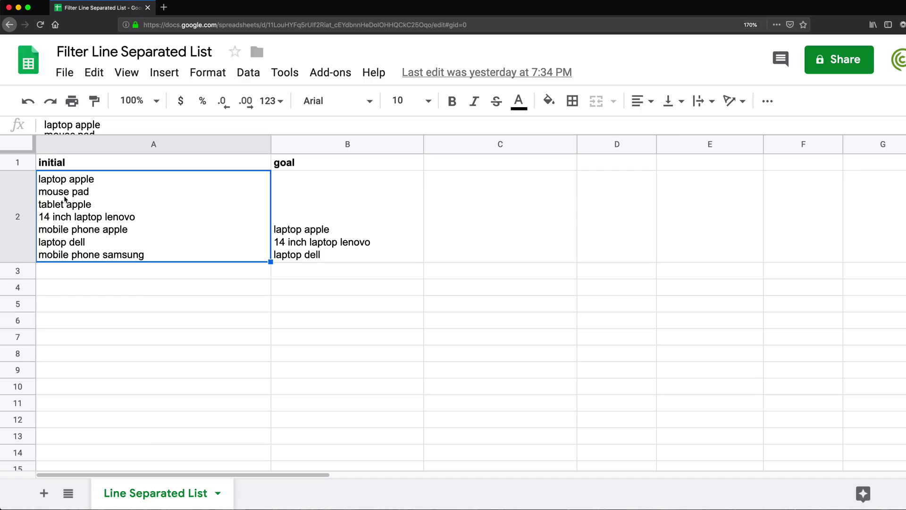
{"action": "left_click", "coordinate": [293, 313]}
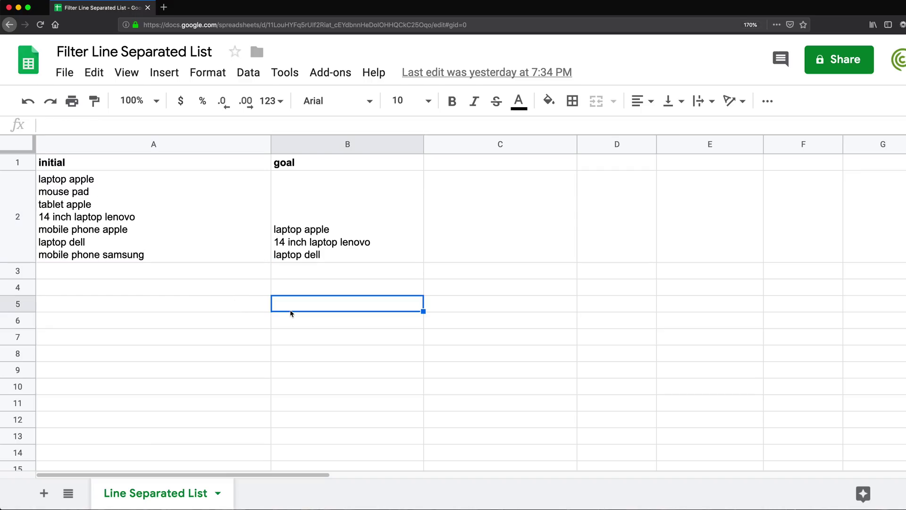
Build the formula =SPLIT(A2,"-") in cell B5
{"action": "left_click", "coordinate": [295, 304]}
{"action": "type", "text": "=split"}
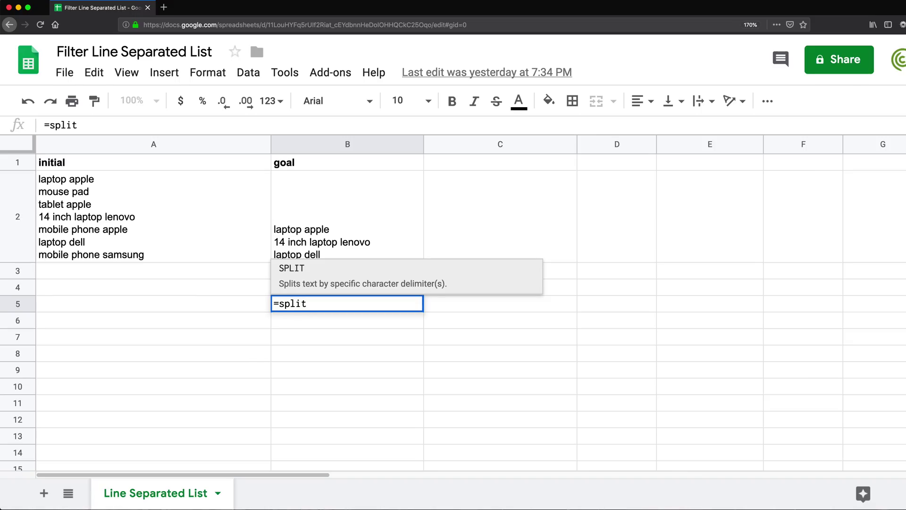
{"action": "key", "text": "Tab"}
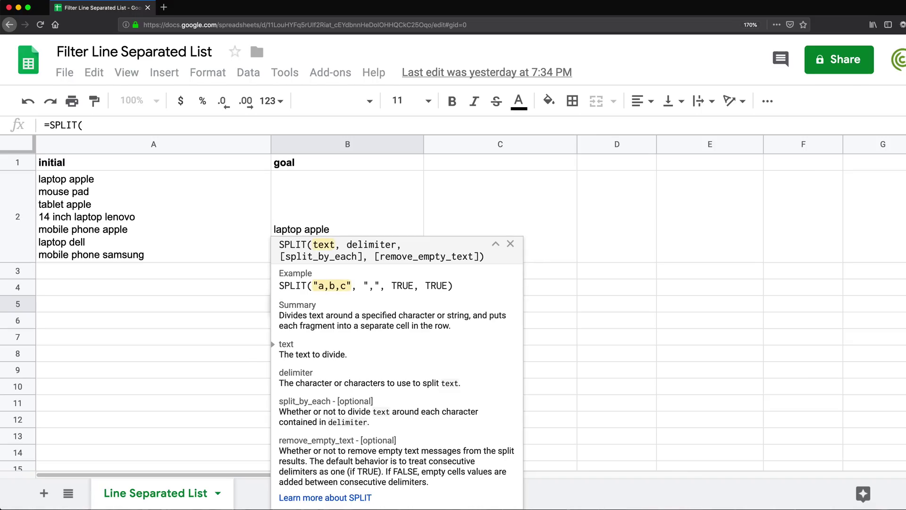
{"action": "left_click", "coordinate": [117, 208]}
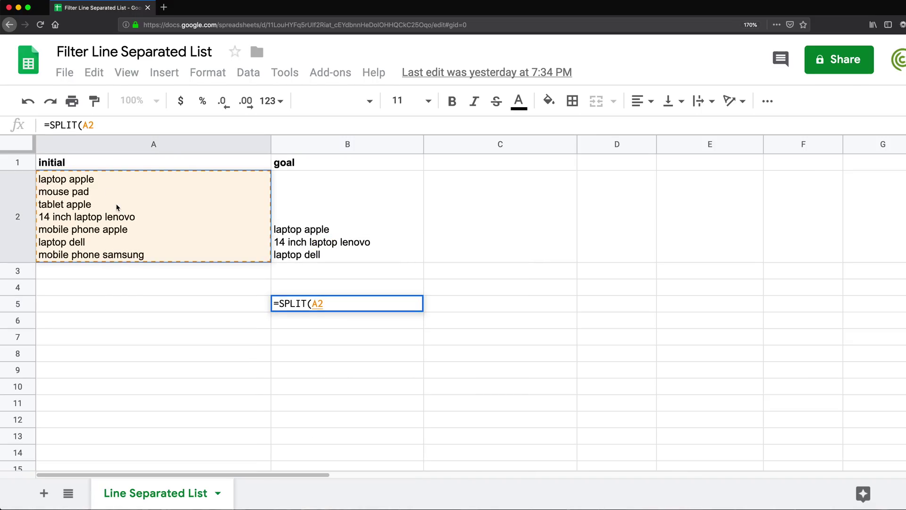
{"action": "type", "text": ","}
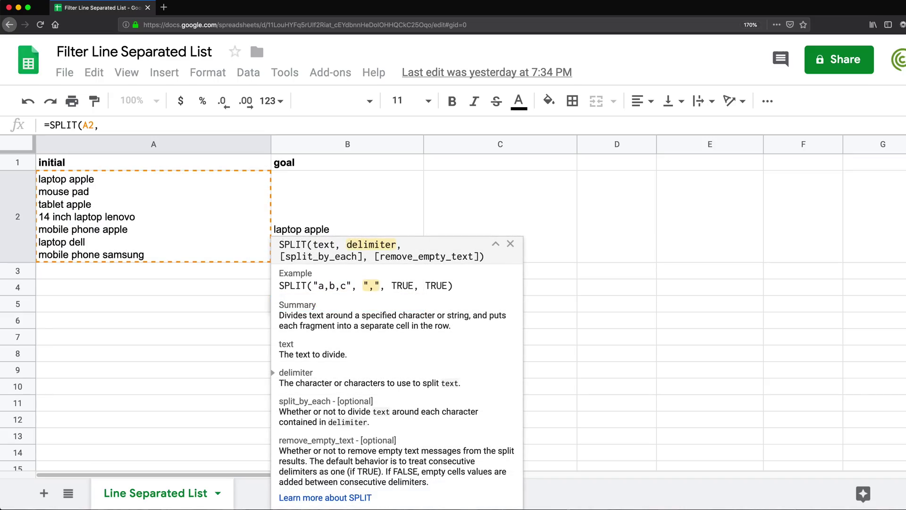
{"action": "type", "text": "\"\""}
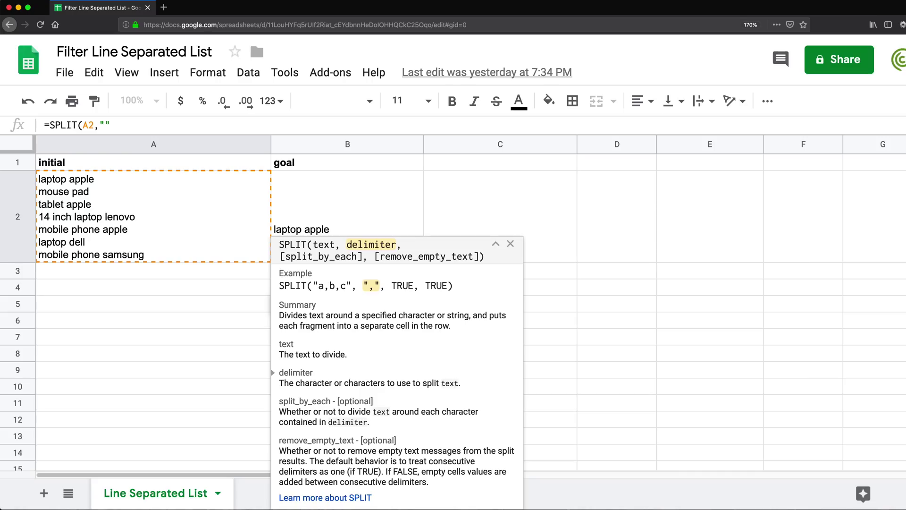
{"action": "type", "text": ")"}
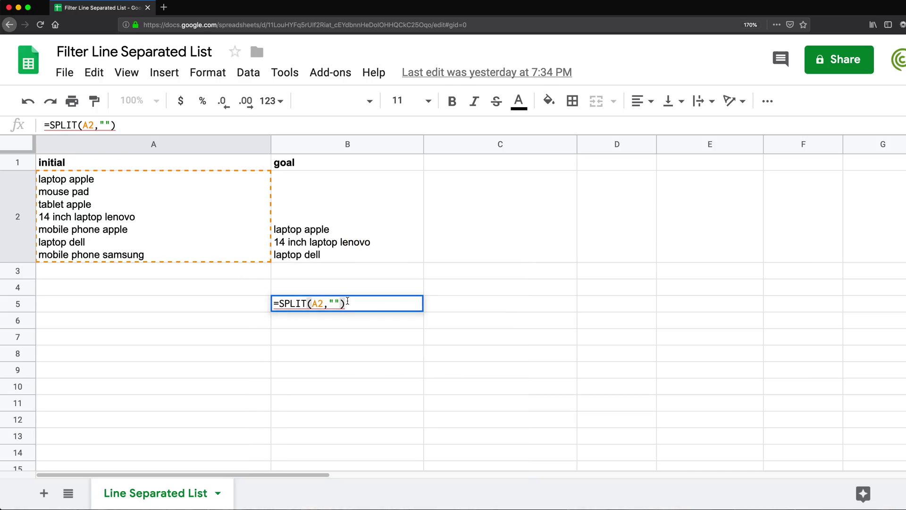
{"action": "key", "text": "Left"}
{"action": "key", "text": "Left"}
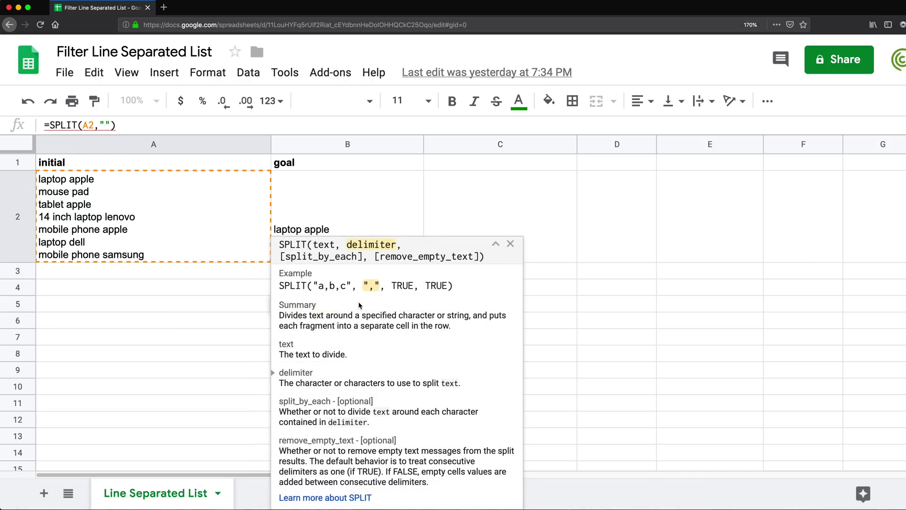
{"action": "type", "text": "-"}
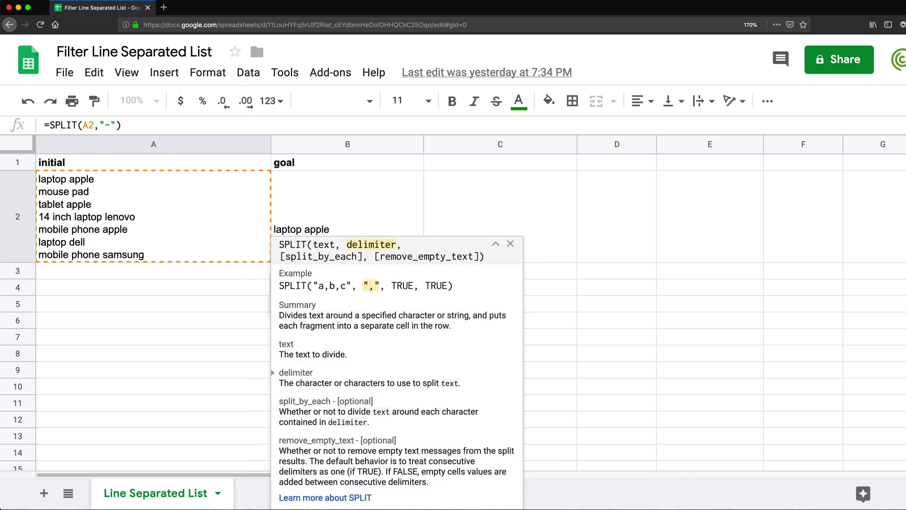
Commit B5's SPLIT formula and check that it returns A2's whole list unchanged
{"action": "left_click", "coordinate": [510, 244]}
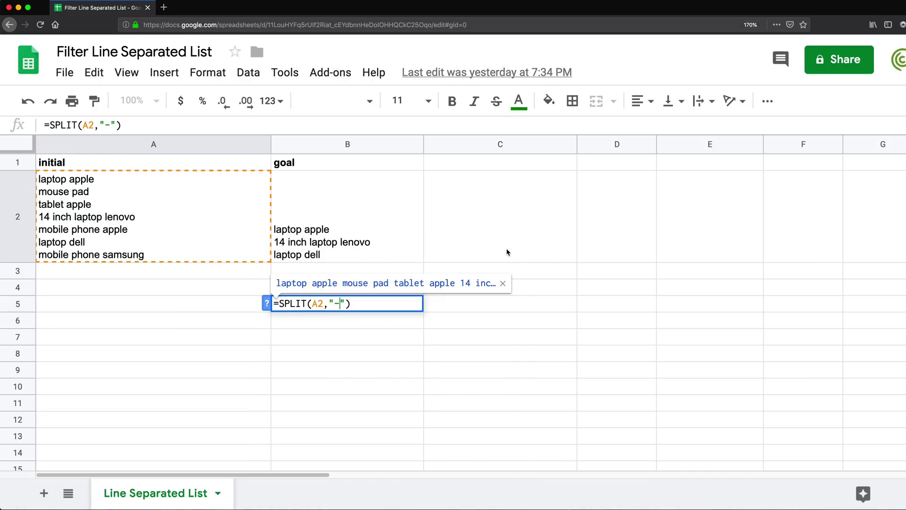
{"action": "left_click", "coordinate": [349, 304]}
{"action": "left_click", "coordinate": [315, 303]}
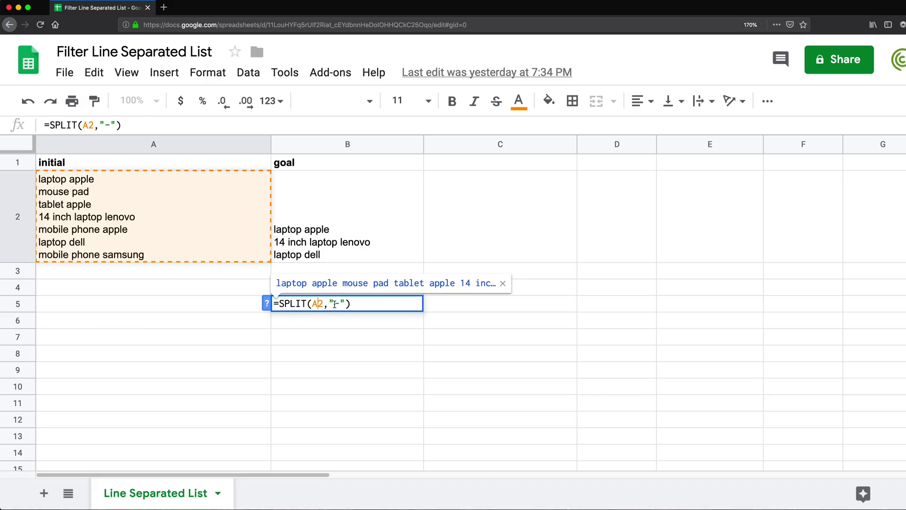
{"action": "left_click_drag", "start_coordinate": [329, 304], "coordinate": [346, 303]}
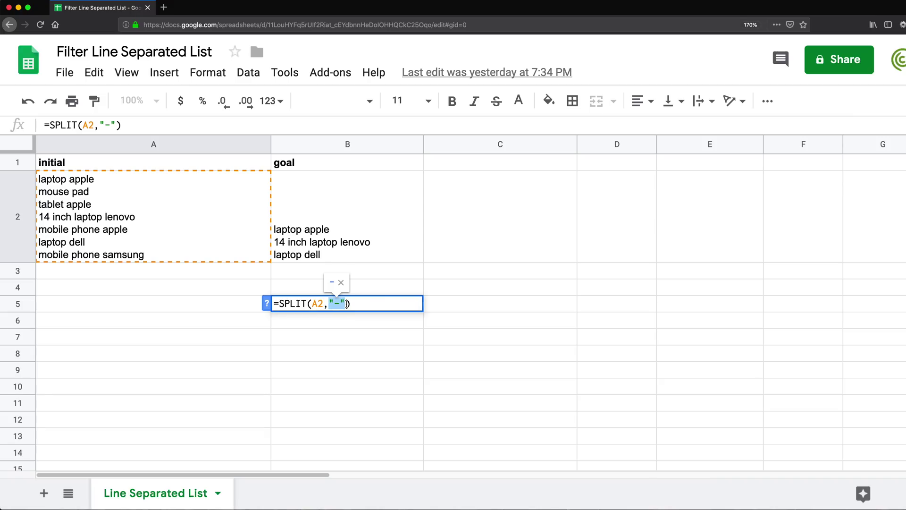
{"action": "key", "text": "Return"}
{"action": "key", "text": "Up"}
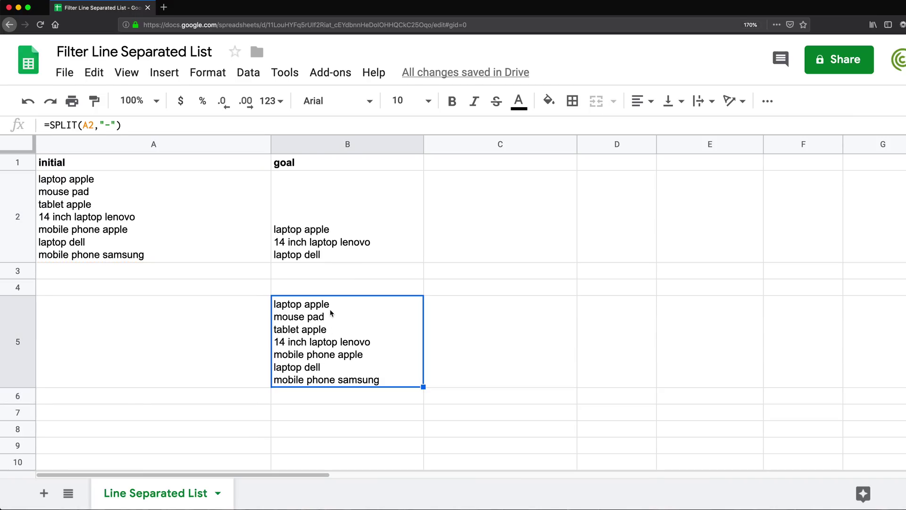
Enter =CODE("a") in A4 so it shows 97, then review the formula
{"action": "left_click", "coordinate": [149, 291]}
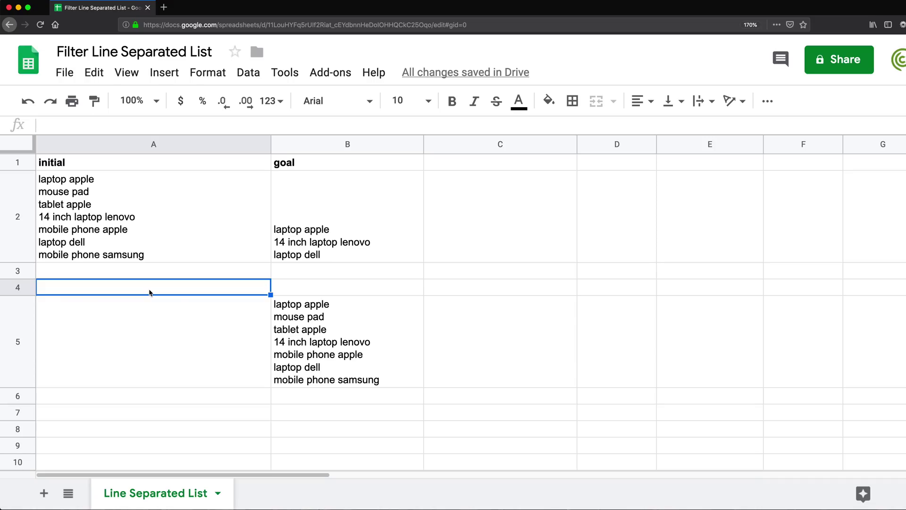
{"action": "type", "text": "="}
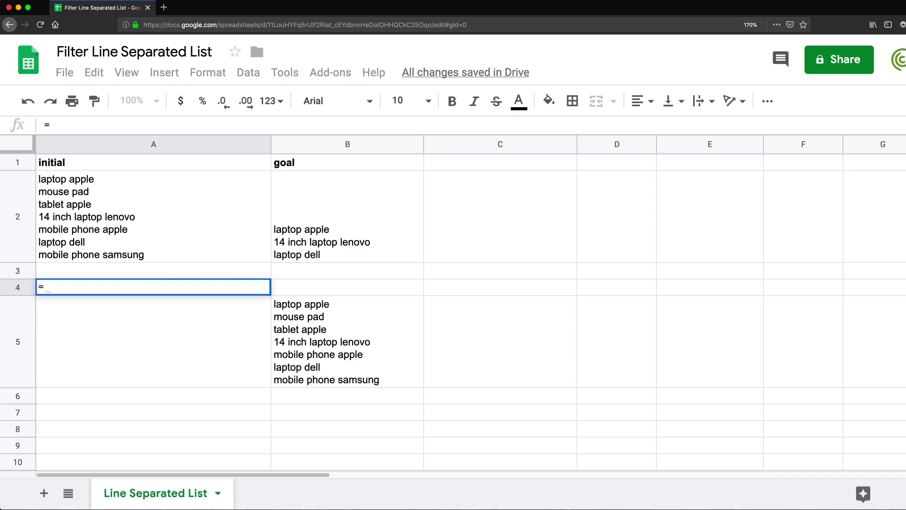
{"action": "type", "text": "CODE("}
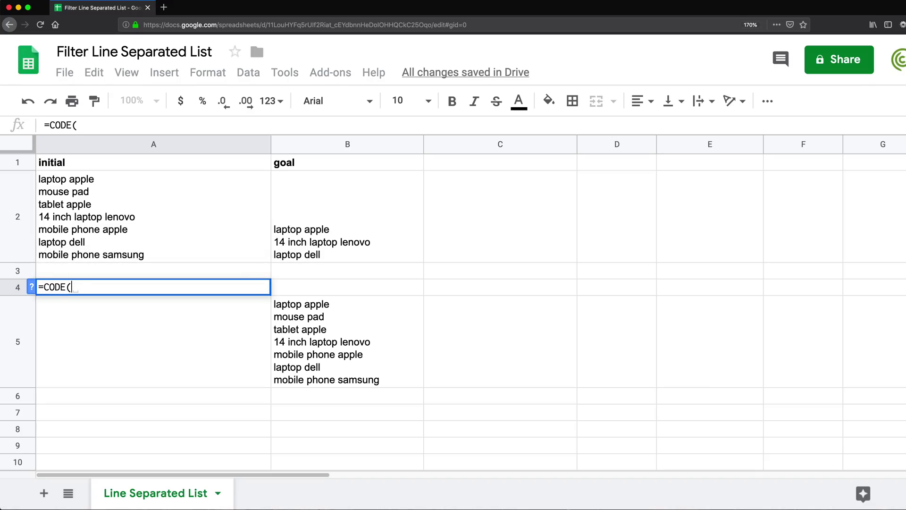
{"action": "type", "text": "\"a"}
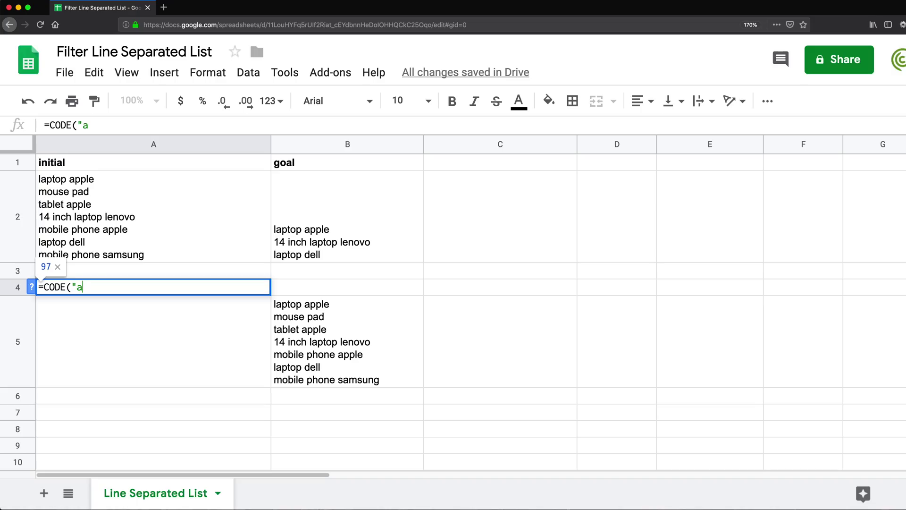
{"action": "type", "text": "\")"}
{"action": "key", "text": "Return"}
{"action": "left_click", "coordinate": [153, 287]}
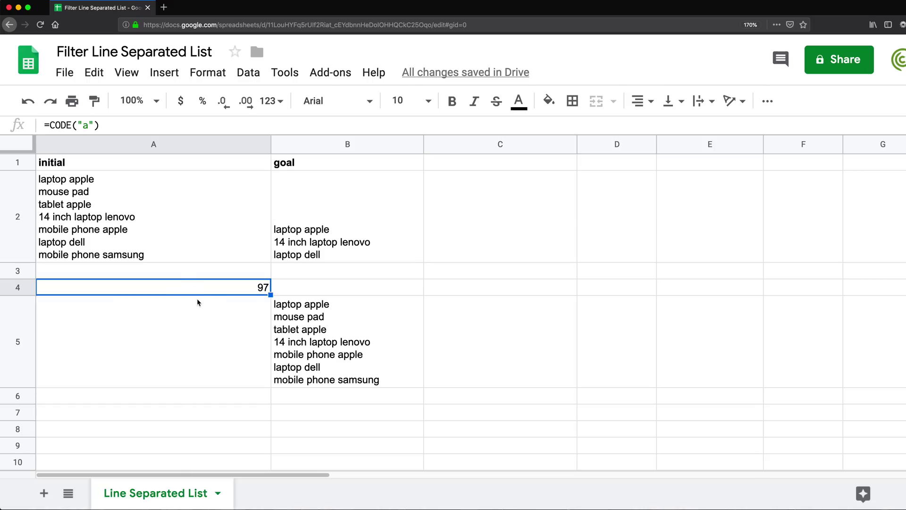
{"action": "left_click", "coordinate": [118, 291]}
{"action": "double_click", "coordinate": [118, 290]}
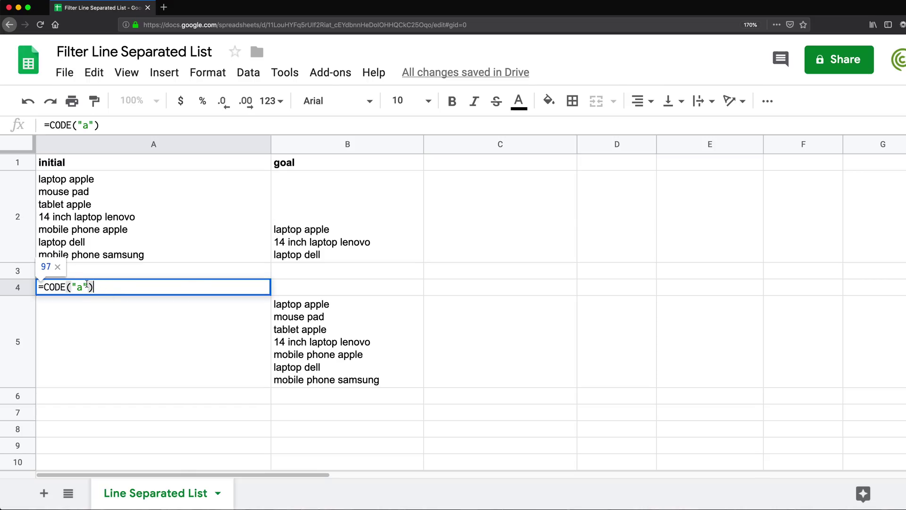
{"action": "double_click", "coordinate": [86, 286]}
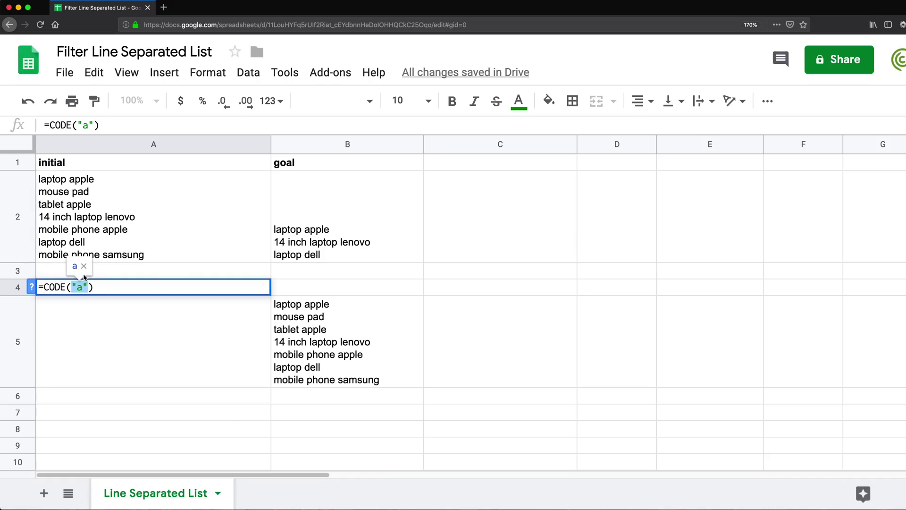
{"action": "key", "text": "Escape"}
Enter =CHAR(97) in B4 to return the letter a, then review both A4 and B4 formulas
{"action": "left_click", "coordinate": [311, 291]}
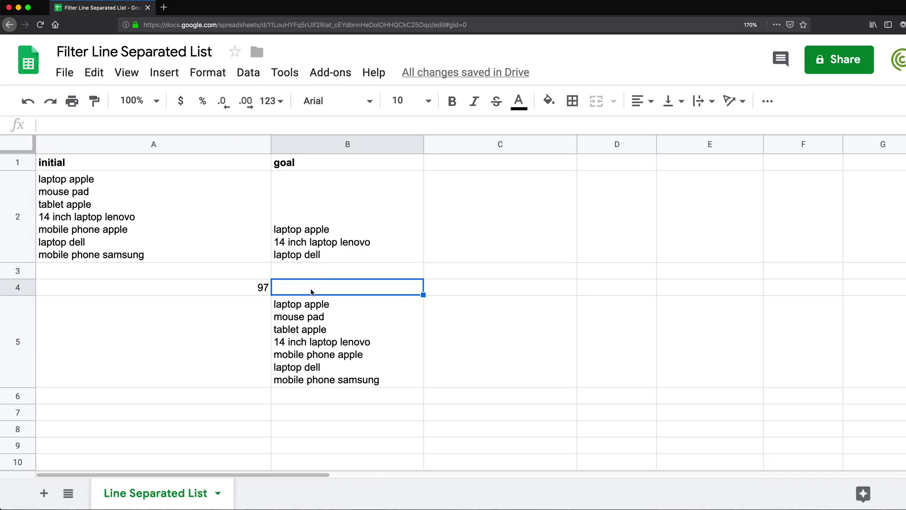
{"action": "type", "text": "=CHAR"}
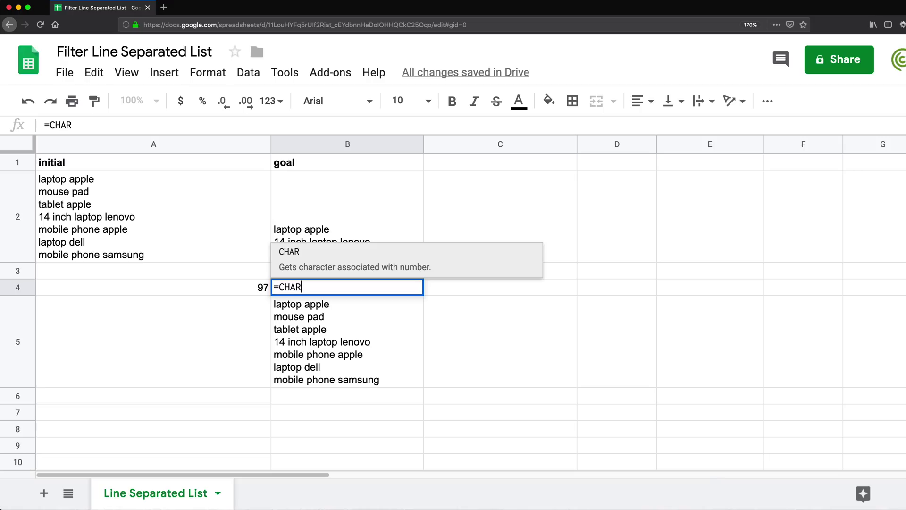
{"action": "type", "text": "("}
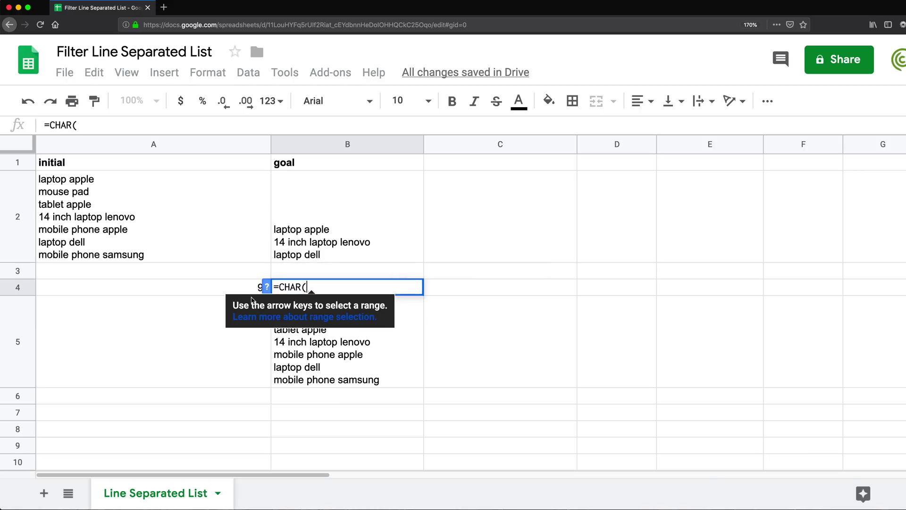
{"action": "type", "text": "97)"}
{"action": "key", "text": "Return"}
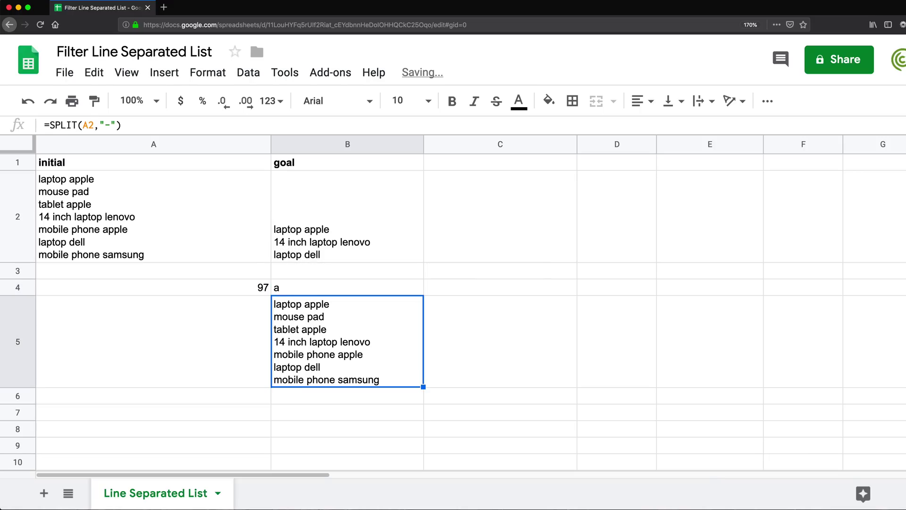
{"action": "left_click", "coordinate": [299, 286]}
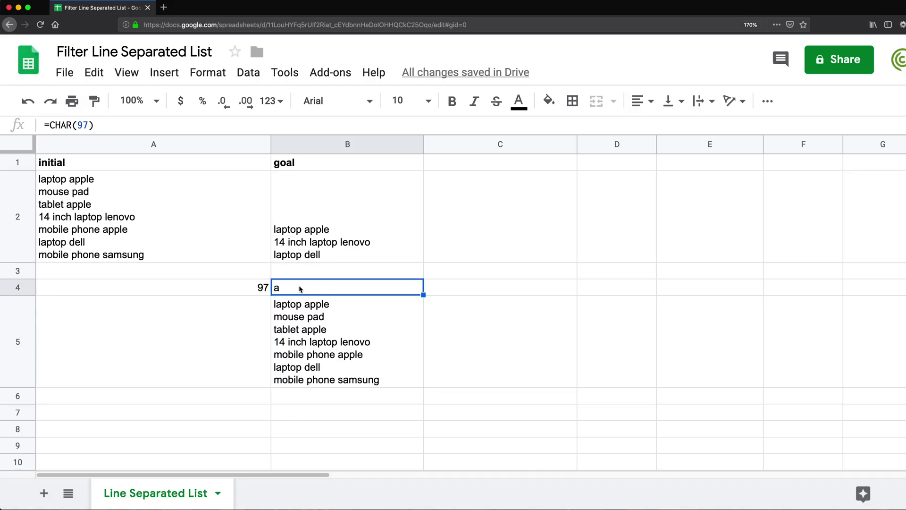
{"action": "double_click", "coordinate": [255, 285]}
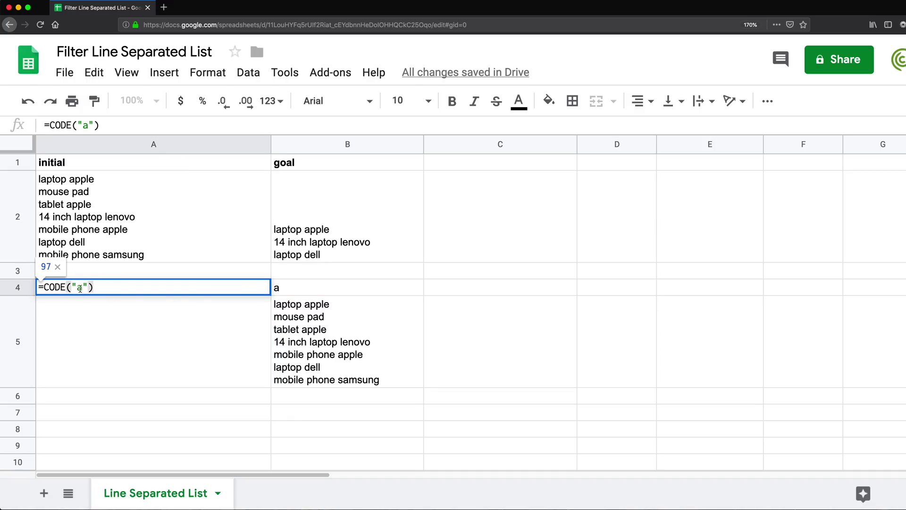
{"action": "key", "text": "Escape"}
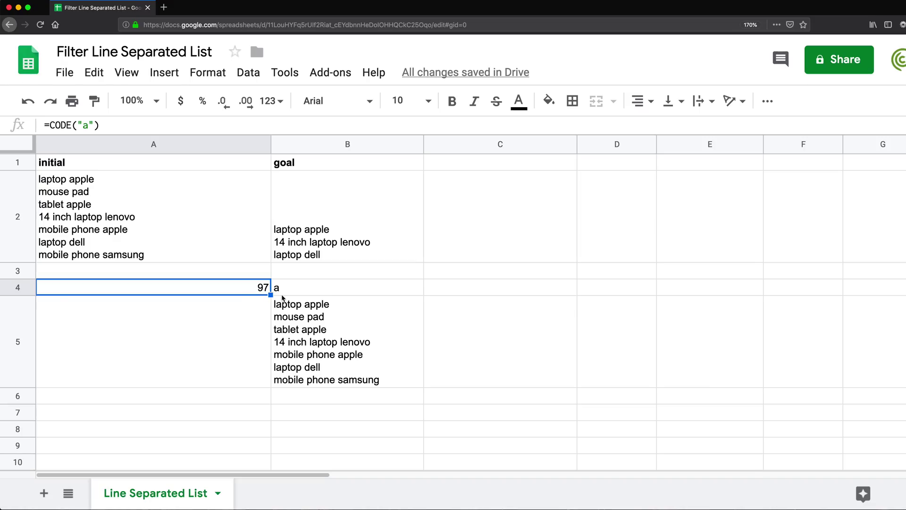
{"action": "left_click", "coordinate": [289, 288]}
{"action": "double_click", "coordinate": [289, 288]}
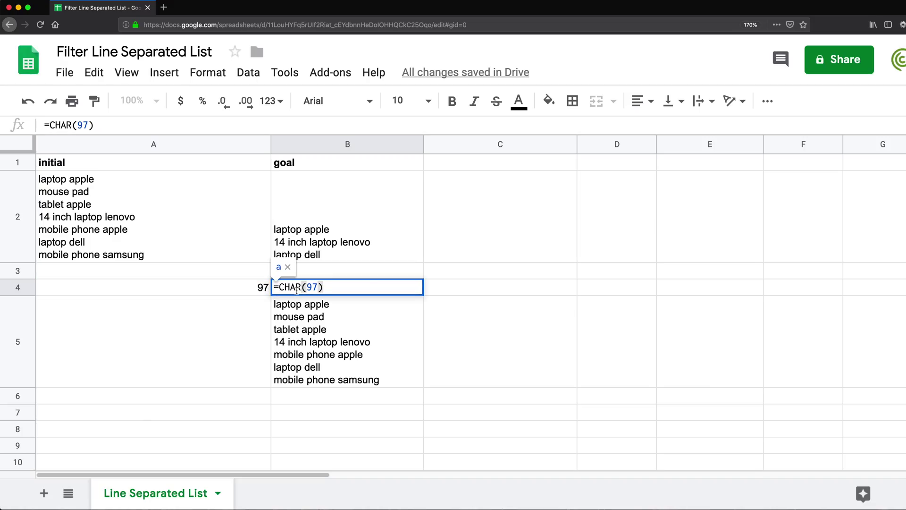
{"action": "key", "text": "Escape"}
{"action": "left_click", "coordinate": [211, 292]}
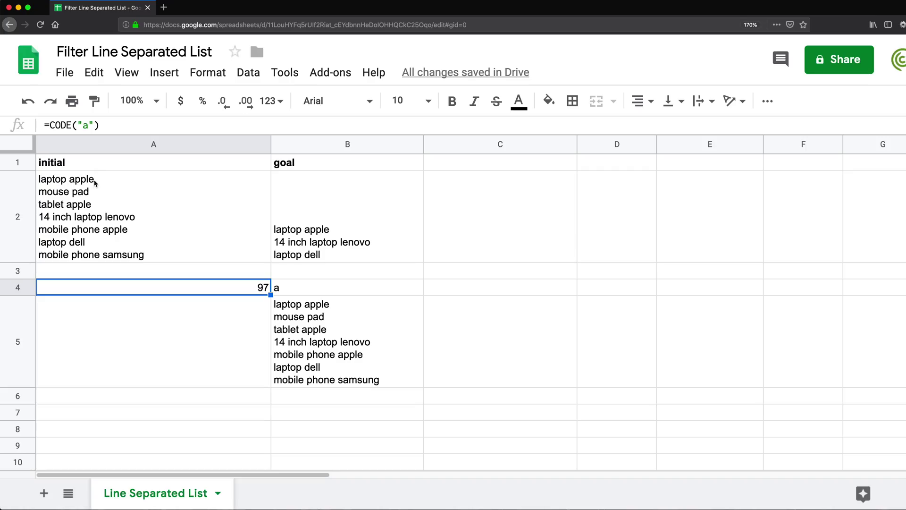
Enter =MID(A2,2,1) in A3 to extract one character of A2
{"action": "left_click", "coordinate": [122, 272]}
{"action": "type", "text": "=mid("}
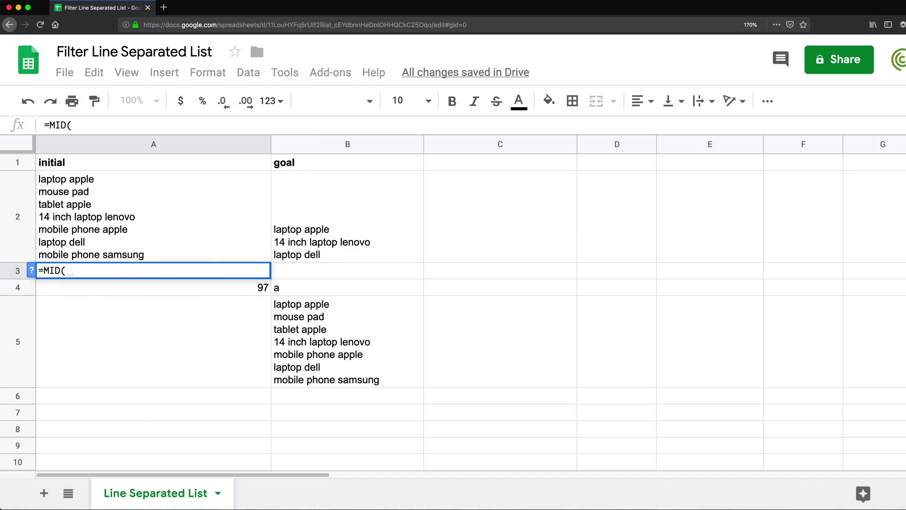
{"action": "left_click", "coordinate": [119, 199]}
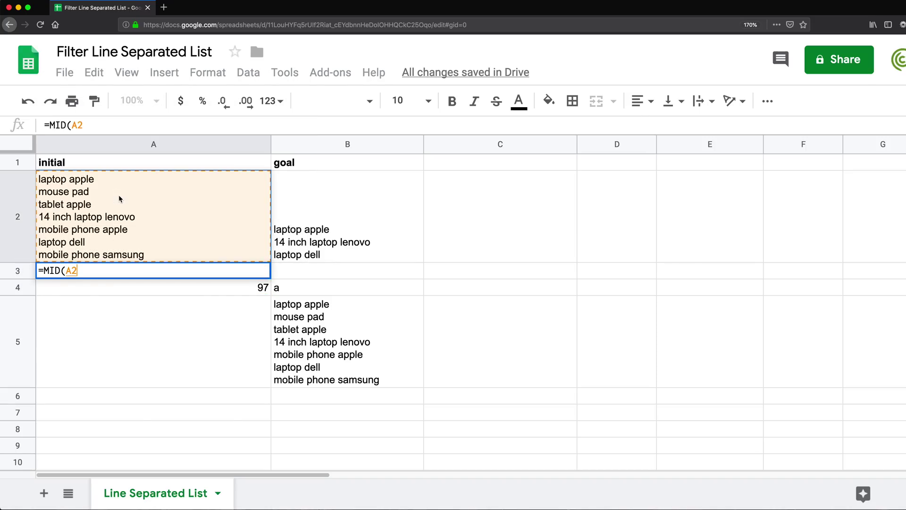
{"action": "type", "text": ","}
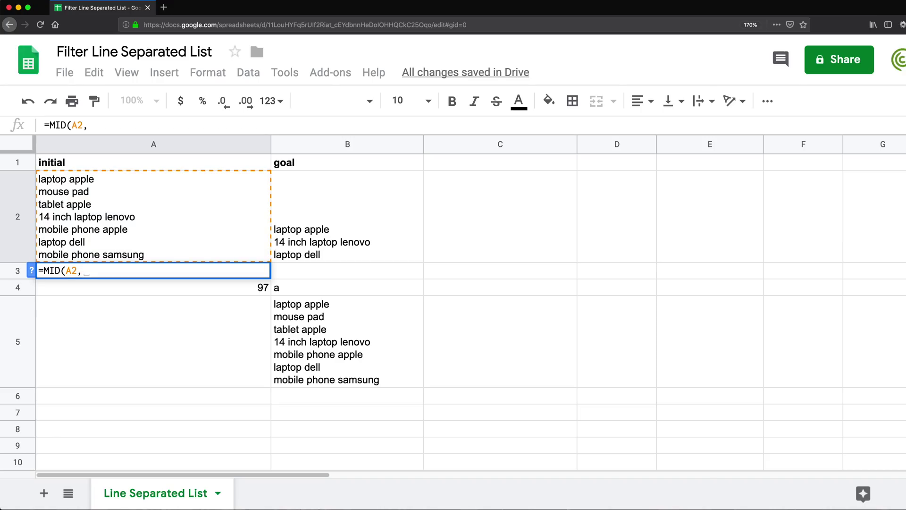
{"action": "type", "text": "2"}
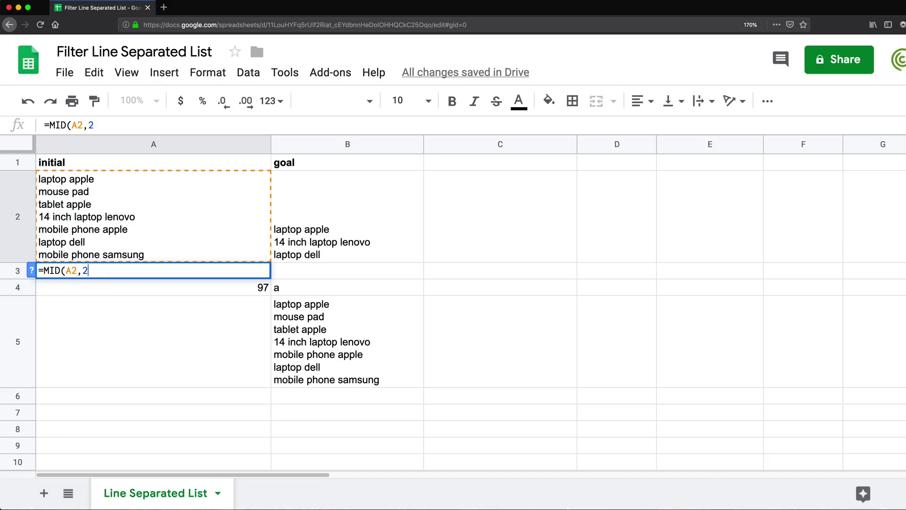
{"action": "type", "text": ","}
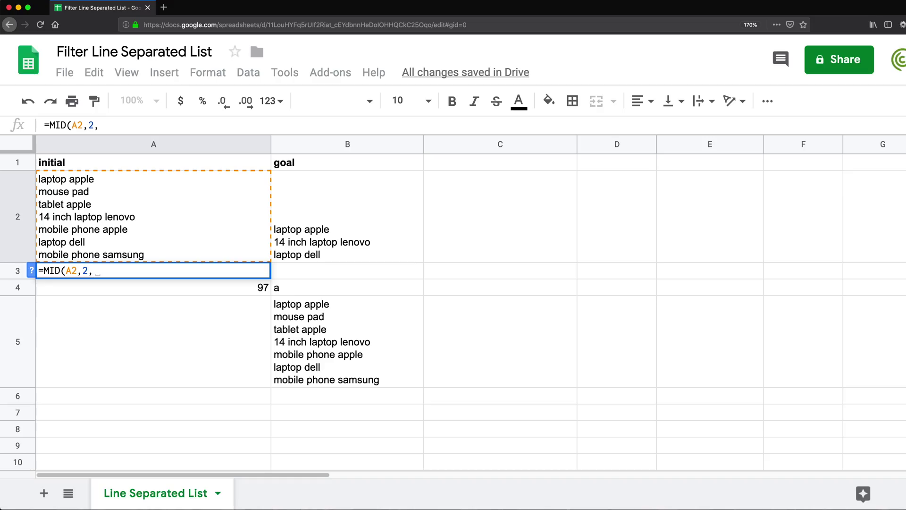
{"action": "type", "text": "1)"}
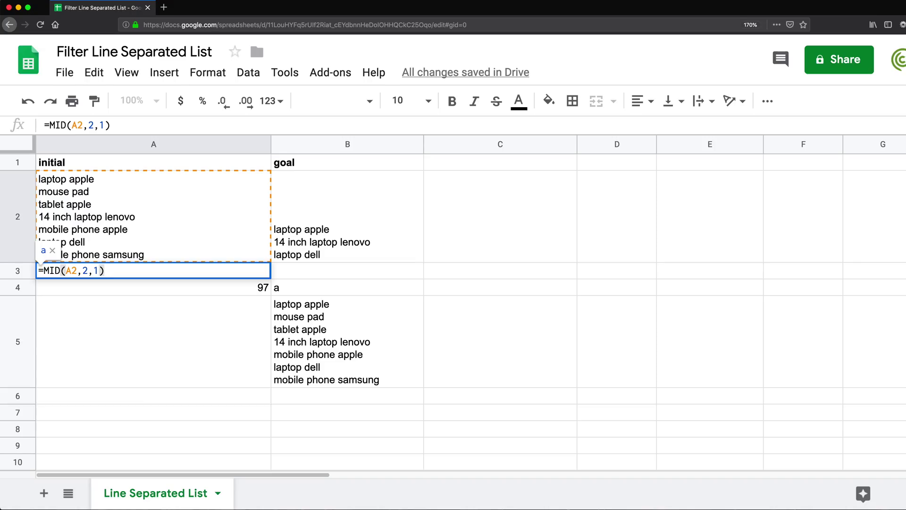
{"action": "key", "text": "Return"}
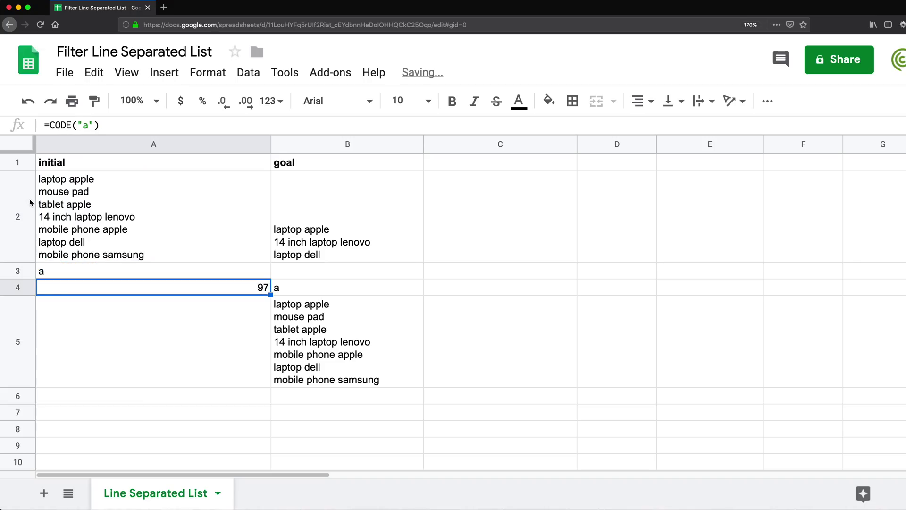
Change A3's MID start position to 3, then to 13, returning a line break
{"action": "left_click", "coordinate": [43, 181]}
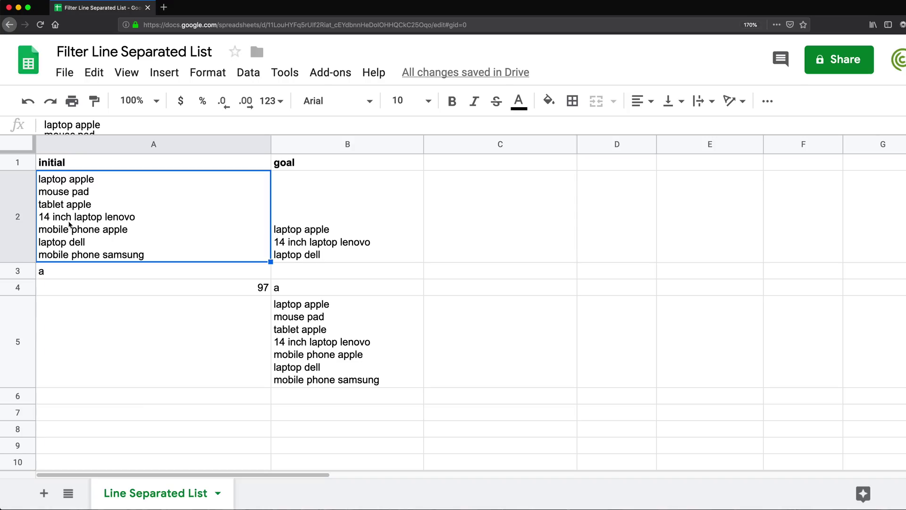
{"action": "double_click", "coordinate": [77, 272]}
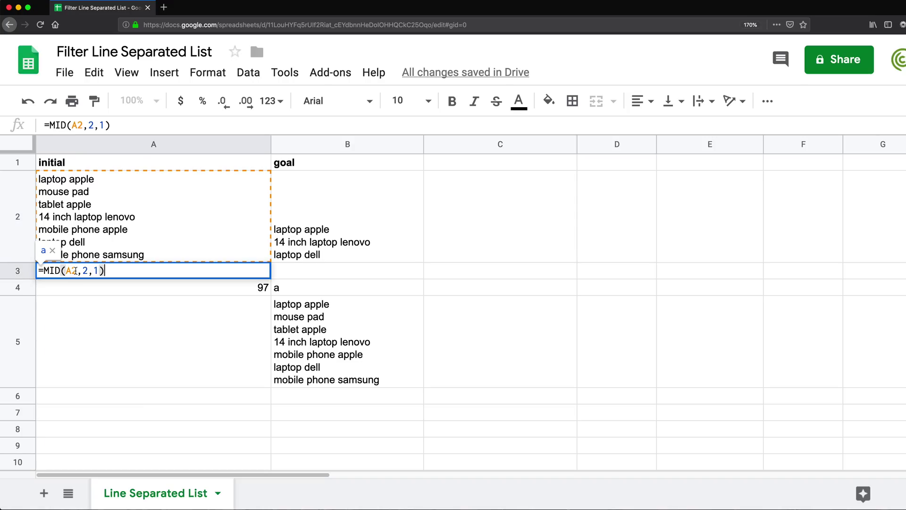
{"action": "left_click", "coordinate": [96, 270]}
{"action": "key", "text": "BackSpace"}
{"action": "type", "text": "3"}
{"action": "key", "text": "Return"}
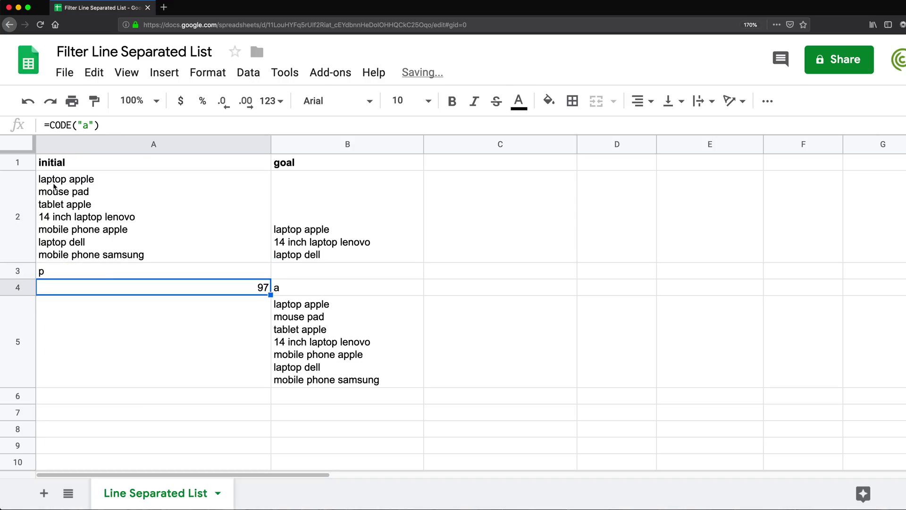
{"action": "double_click", "coordinate": [62, 274]}
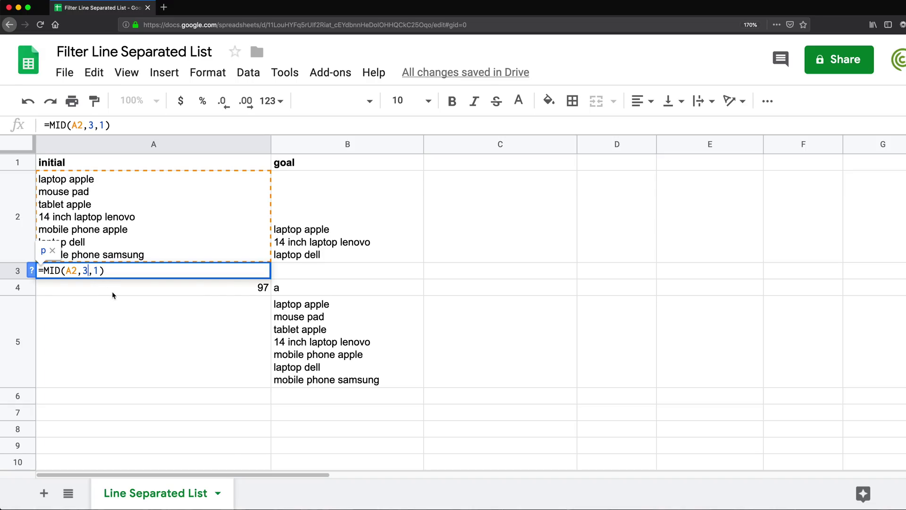
{"action": "key", "text": "BackSpace"}
{"action": "type", "text": "13"}
{"action": "key", "text": "Return"}
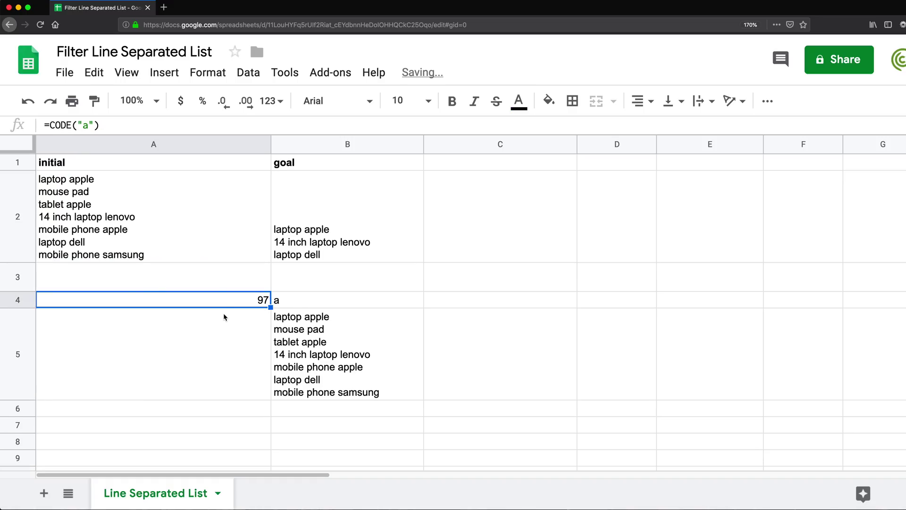
{"action": "left_click", "coordinate": [215, 282]}
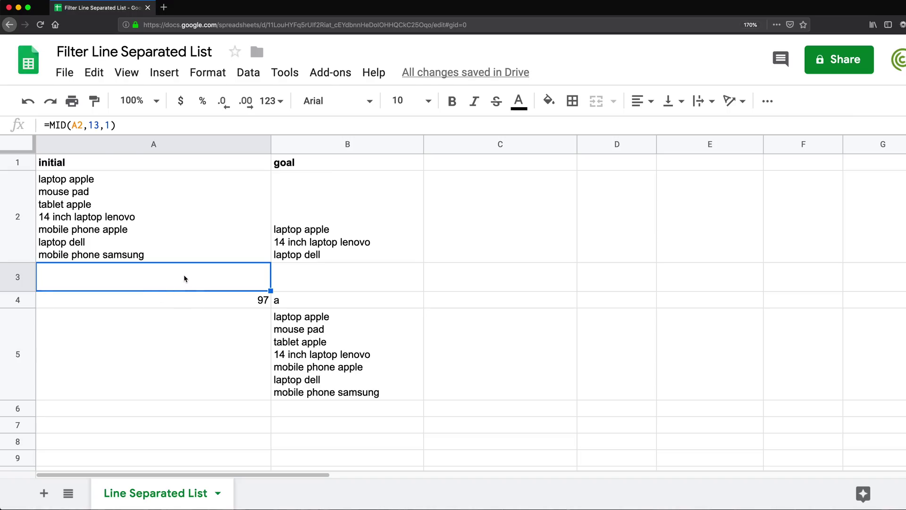
Change A4 to =CODE(A3) so it returns 10
{"action": "double_click", "coordinate": [176, 301]}
{"action": "key", "text": "Left"}
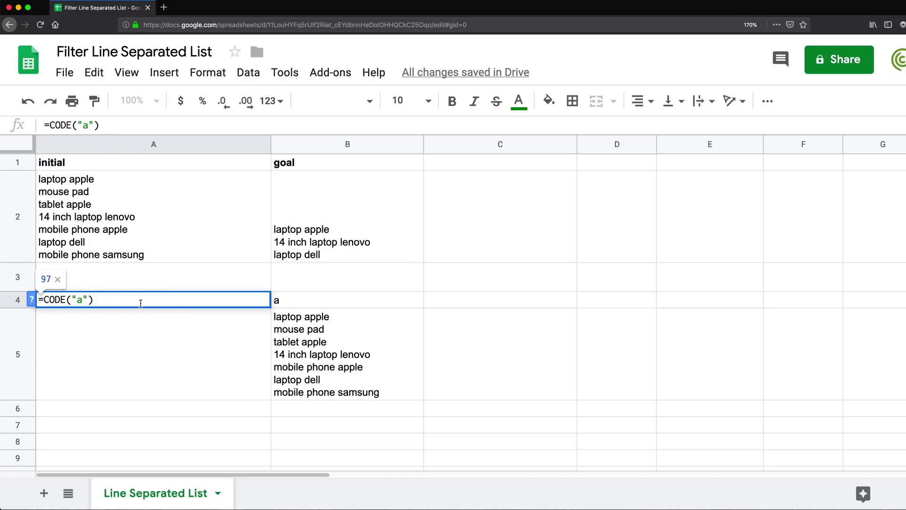
{"action": "key", "text": "BackSpace"}
{"action": "key", "text": "BackSpace"}
{"action": "key", "text": "BackSpace"}
{"action": "left_click", "coordinate": [135, 280]}
{"action": "key", "text": "Return"}
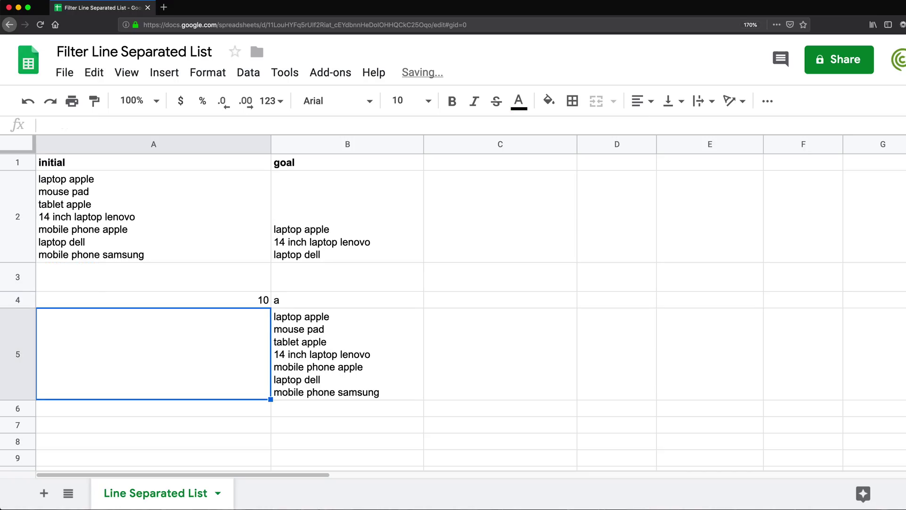
{"action": "left_click", "coordinate": [147, 296]}
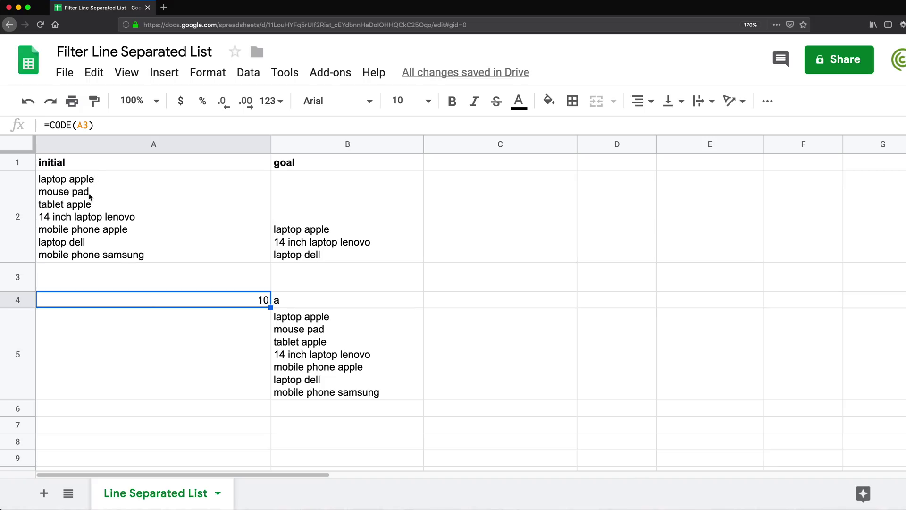
Change B4's formula to =CHAR(10)
{"action": "double_click", "coordinate": [304, 300]}
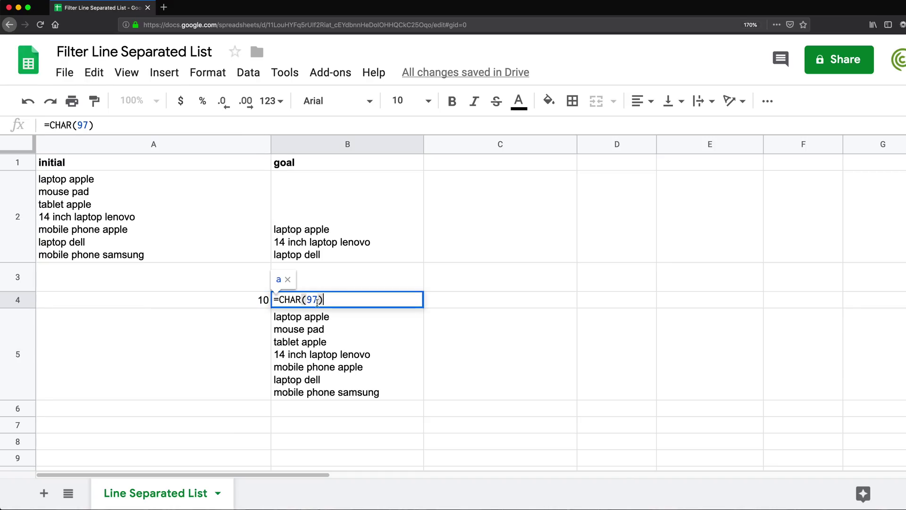
{"action": "left_click", "coordinate": [308, 298]}
{"action": "double_click", "coordinate": [311, 299]}
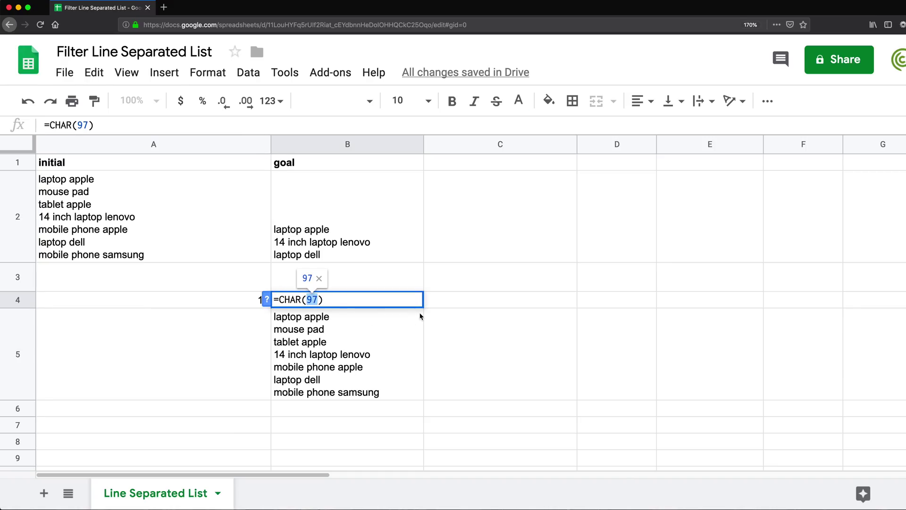
{"action": "type", "text": "10"}
{"action": "key", "text": "Return"}
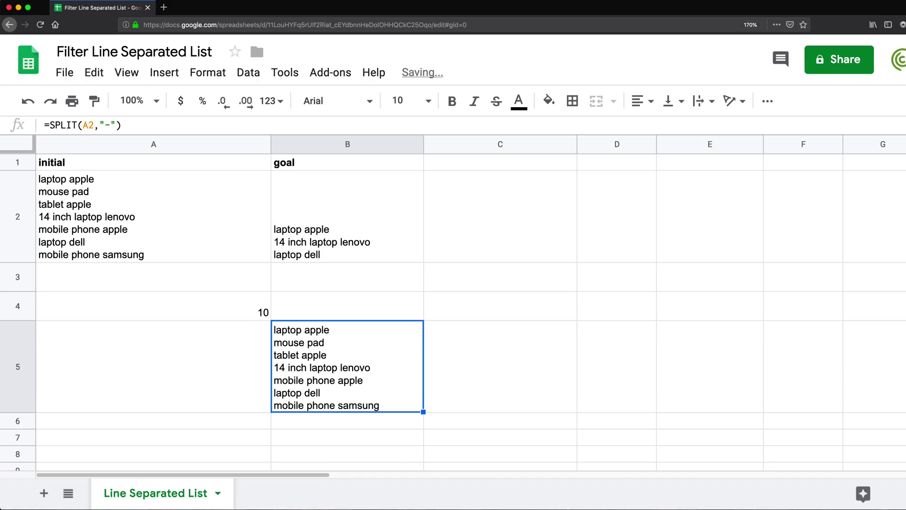
{"action": "left_click", "coordinate": [369, 299]}
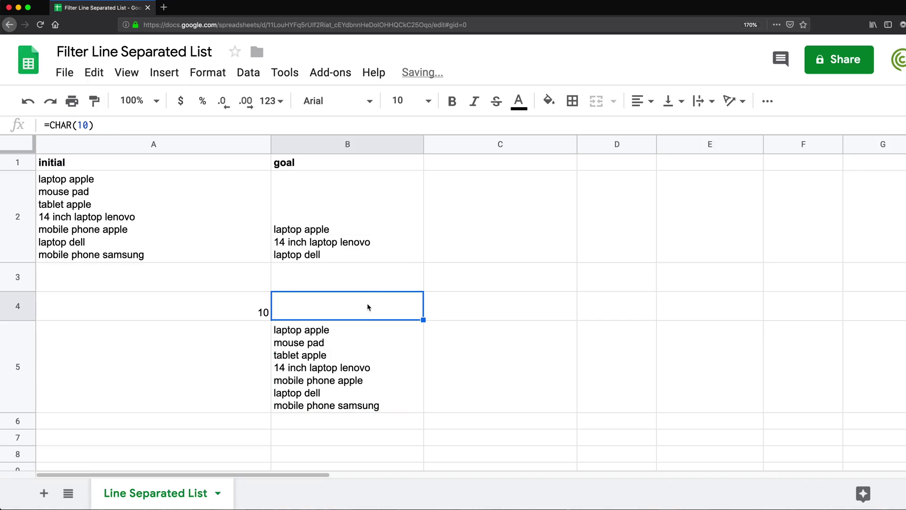
Replace B5's "-" delimiter with CHAR(10), giving =SPLIT(A2,CHAR(10))
{"action": "double_click", "coordinate": [336, 313]}
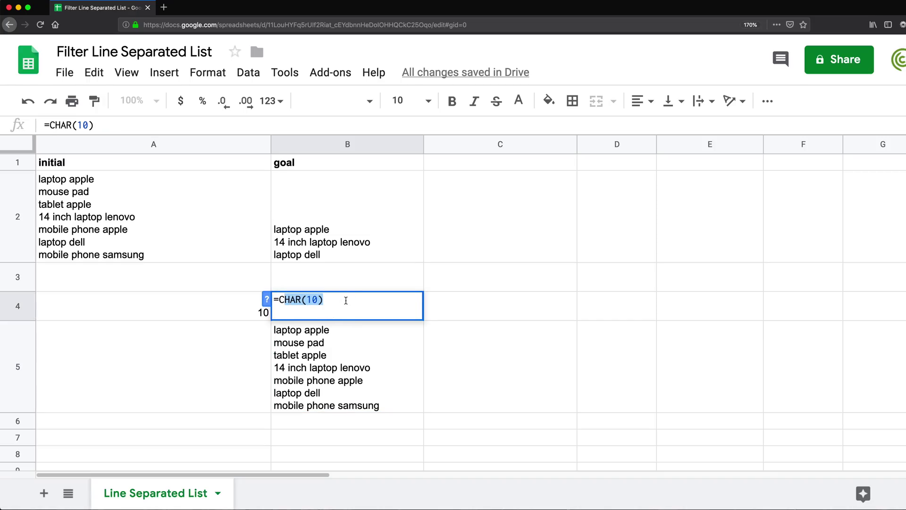
{"action": "left_click_drag", "start_coordinate": [346, 300], "coordinate": [279, 299]}
{"action": "key", "text": "ctrl+c"}
{"action": "key", "text": "Escape"}
{"action": "double_click", "coordinate": [336, 346]}
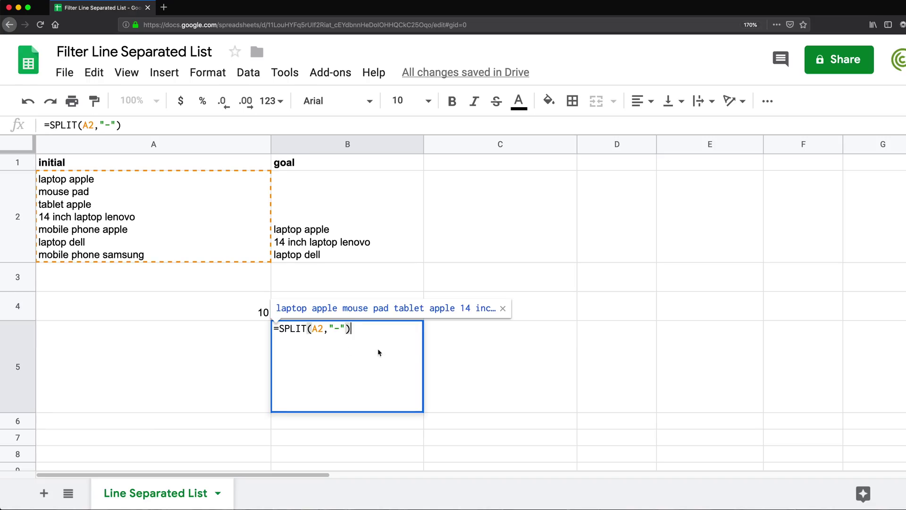
{"action": "left_click_drag", "start_coordinate": [329, 329], "coordinate": [346, 329]}
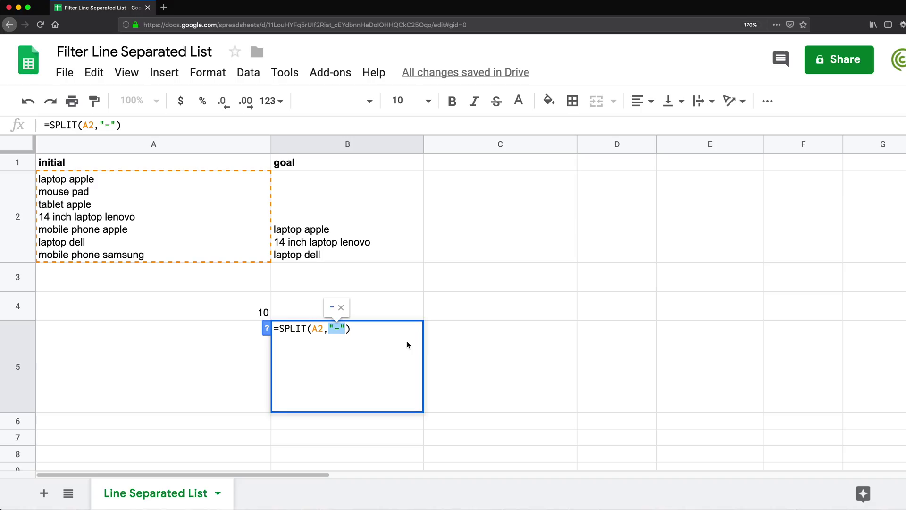
{"action": "key", "text": "ctrl+v"}
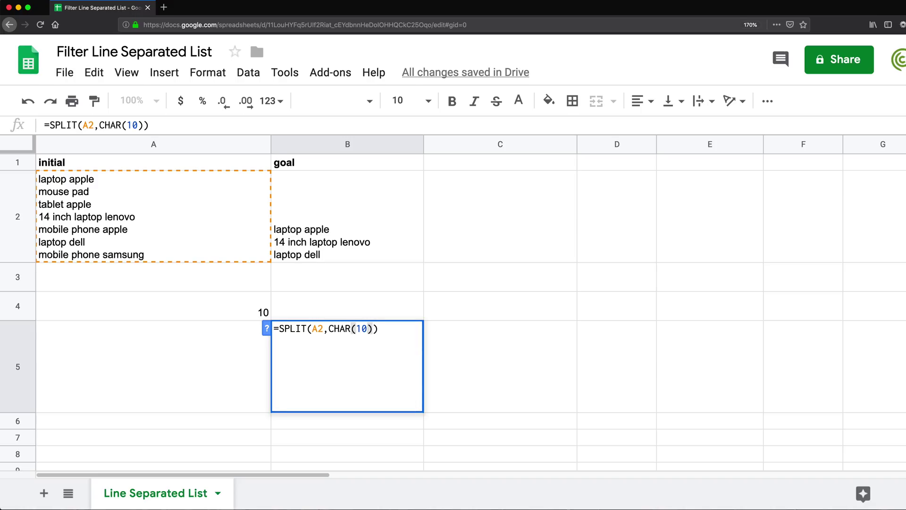
{"action": "key", "text": "Return"}
Check the split items across row 5, such as mouse pad, tablet apple and 14 inch laptop lenovo
{"action": "left_click", "coordinate": [391, 328]}
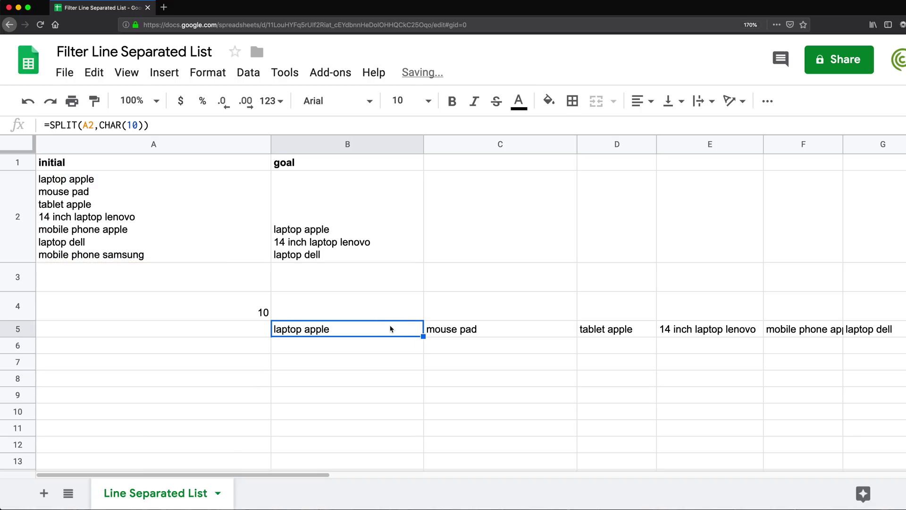
{"action": "left_click", "coordinate": [452, 334]}
{"action": "left_click", "coordinate": [593, 331]}
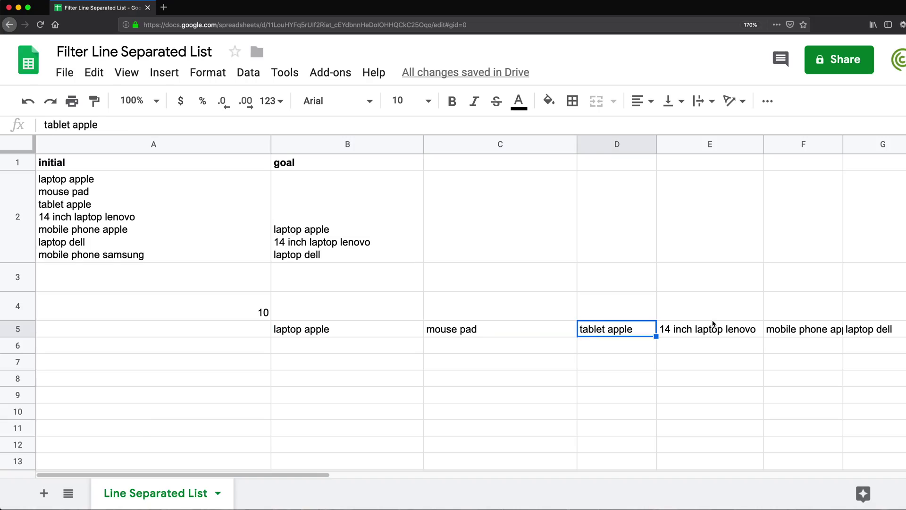
{"action": "left_click", "coordinate": [691, 332]}
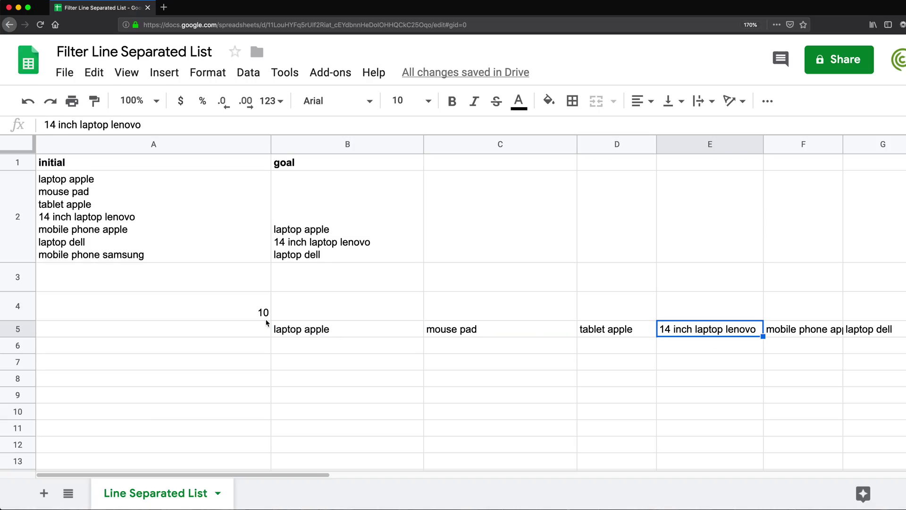
{"action": "left_click", "coordinate": [172, 307]}
Delete the helper values in A4, B4 and A3
{"action": "key", "text": "Delete"}
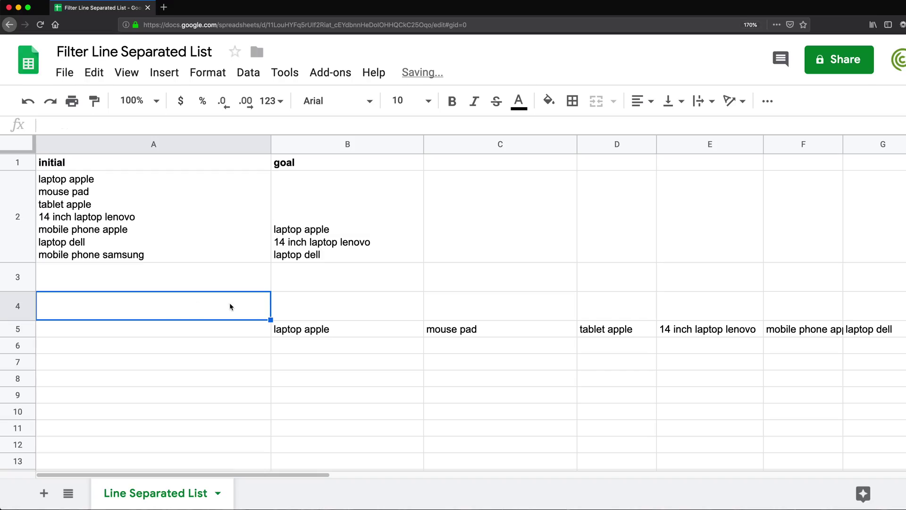
{"action": "left_click", "coordinate": [289, 307]}
{"action": "key", "text": "Delete"}
{"action": "left_click", "coordinate": [200, 284]}
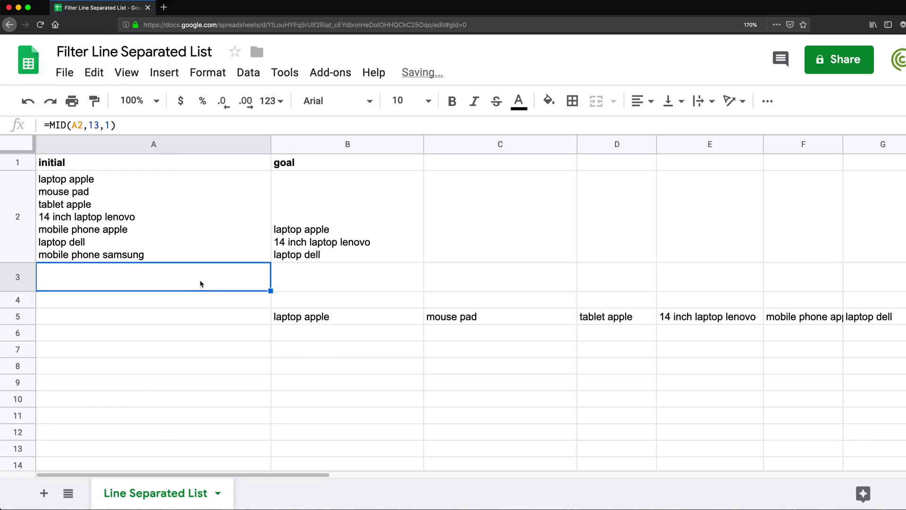
{"action": "key", "text": "Delete"}
Wrap B5's formula as =TRANSPOSE(SPLIT(A2,CHAR(10))) so items list down column B
{"action": "left_click", "coordinate": [344, 270]}
{"action": "double_click", "coordinate": [336, 304]}
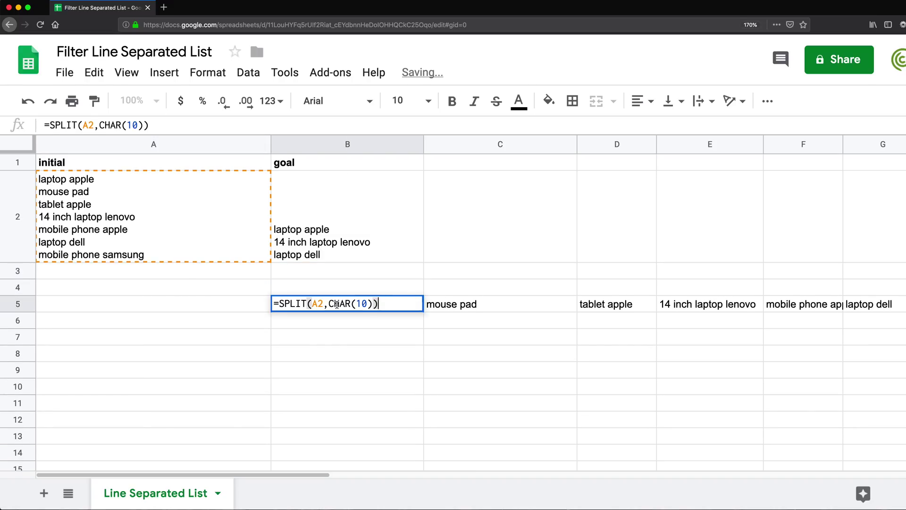
{"action": "left_click", "coordinate": [281, 304]}
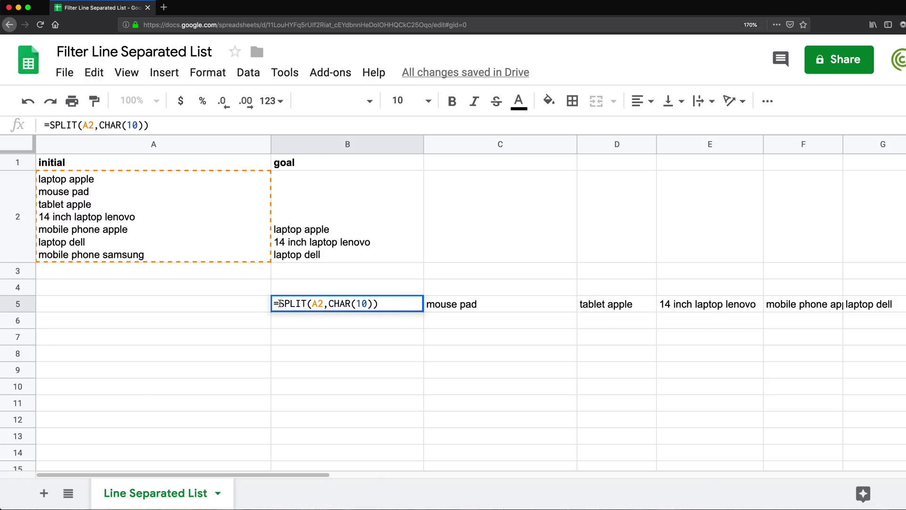
{"action": "type", "text": "TRANS"}
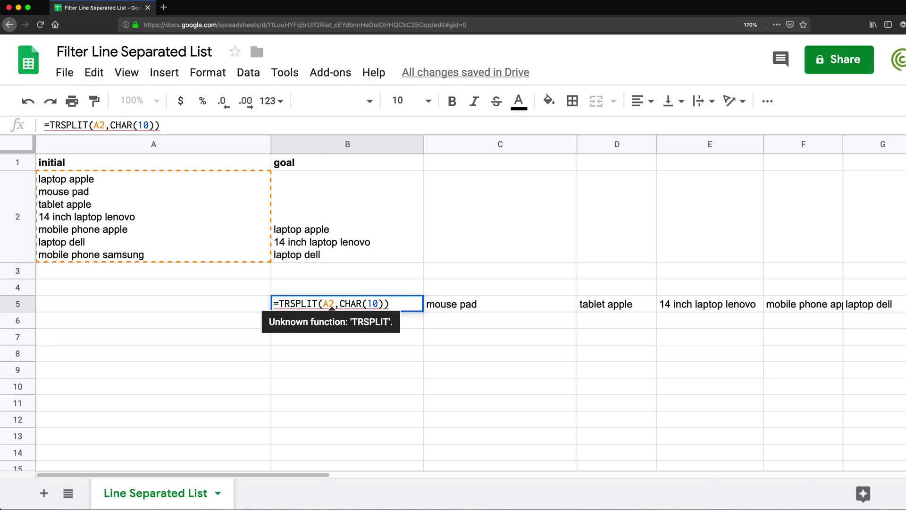
{"action": "type", "text": "POSE("}
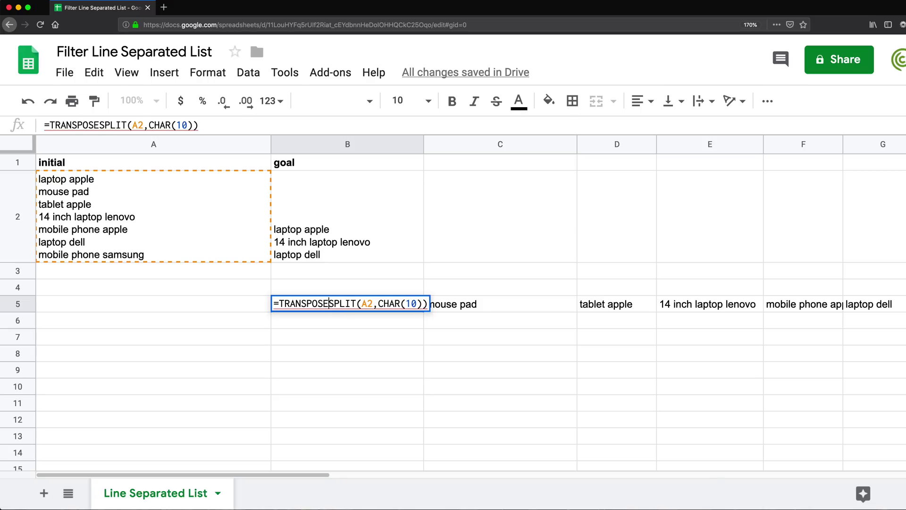
{"action": "left_click", "coordinate": [432, 304]}
{"action": "type", "text": ")"}
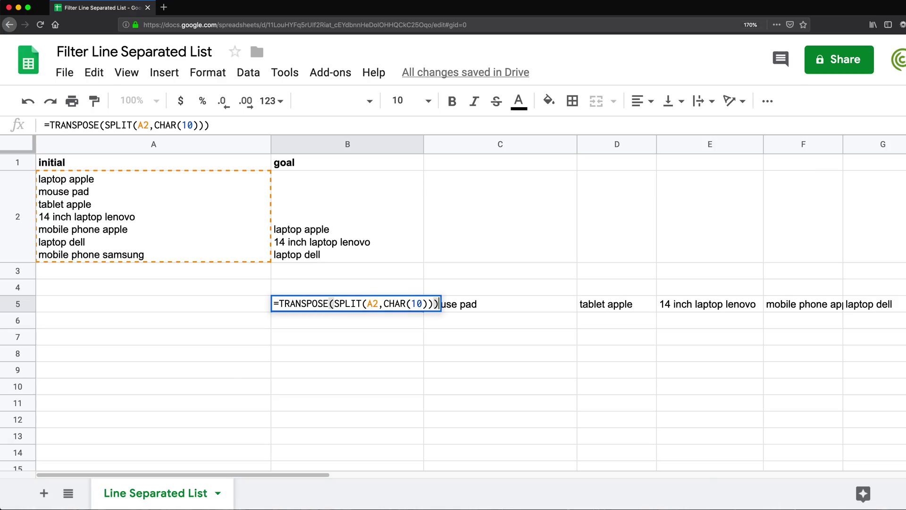
{"action": "key", "text": "Return"}
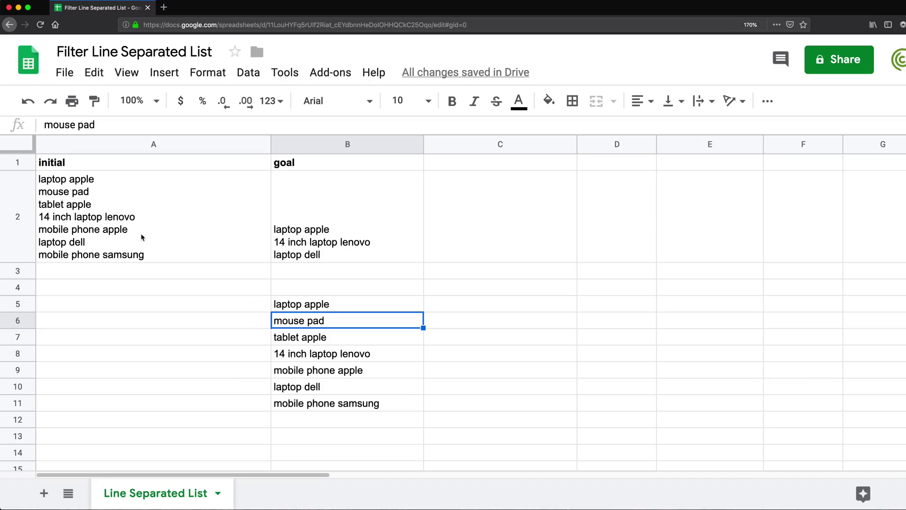
Review the seven items spilled down B5:B11 against A2's original list
{"action": "left_click", "coordinate": [107, 184]}
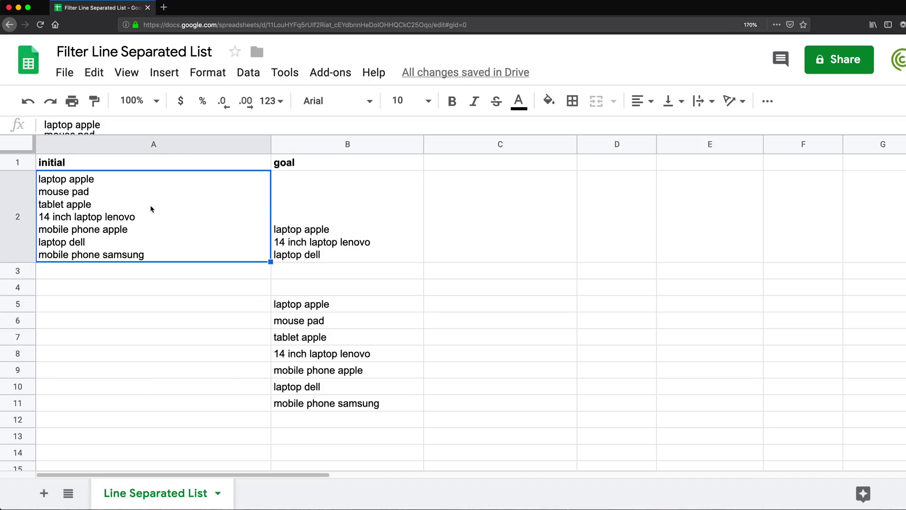
{"action": "left_click_drag", "start_coordinate": [329, 309], "coordinate": [333, 403]}
{"action": "left_click", "coordinate": [325, 307]}
{"action": "key", "text": "Down"}
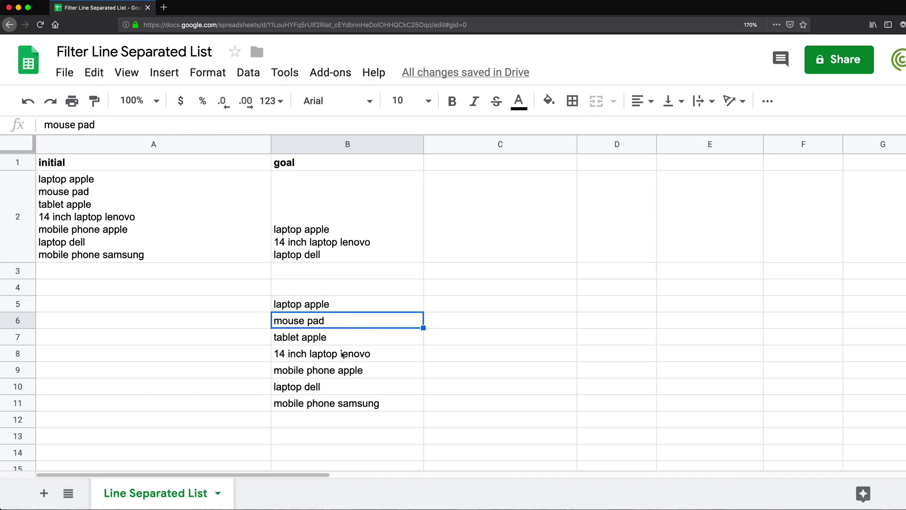
{"action": "key", "text": "Down"}
{"action": "key", "text": "Down"}
{"action": "key", "text": "Down"}
{"action": "key", "text": "Up"}
{"action": "key", "text": "Up"}
{"action": "key", "text": "Up"}
{"action": "key", "text": "Up"}
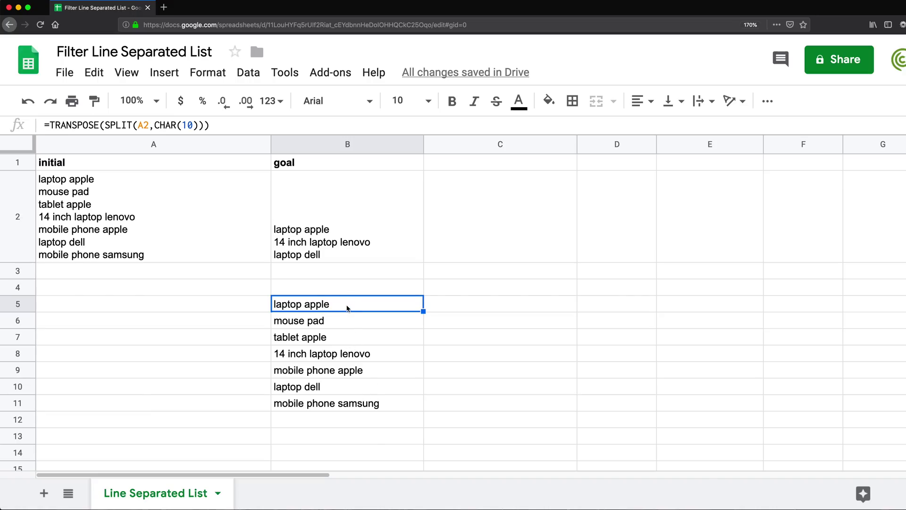
{"action": "left_click_drag", "start_coordinate": [348, 307], "coordinate": [350, 400]}
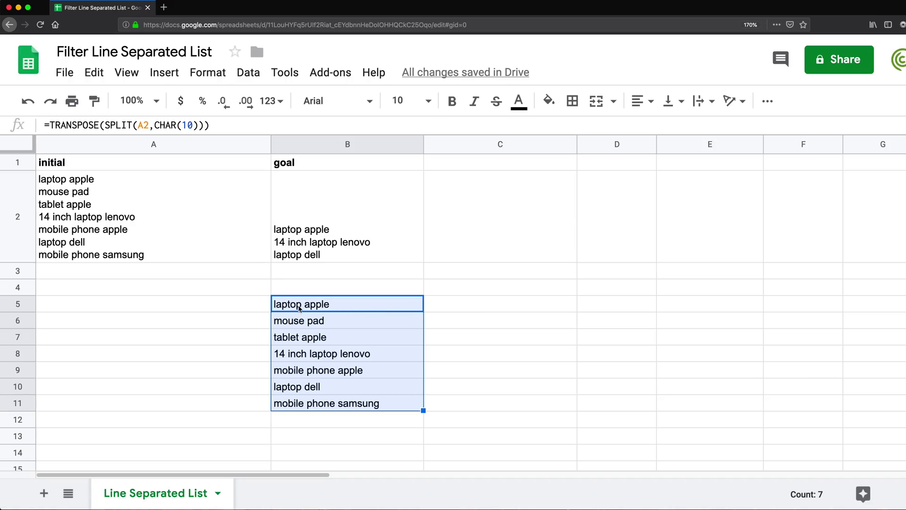
{"action": "left_click", "coordinate": [500, 308]}
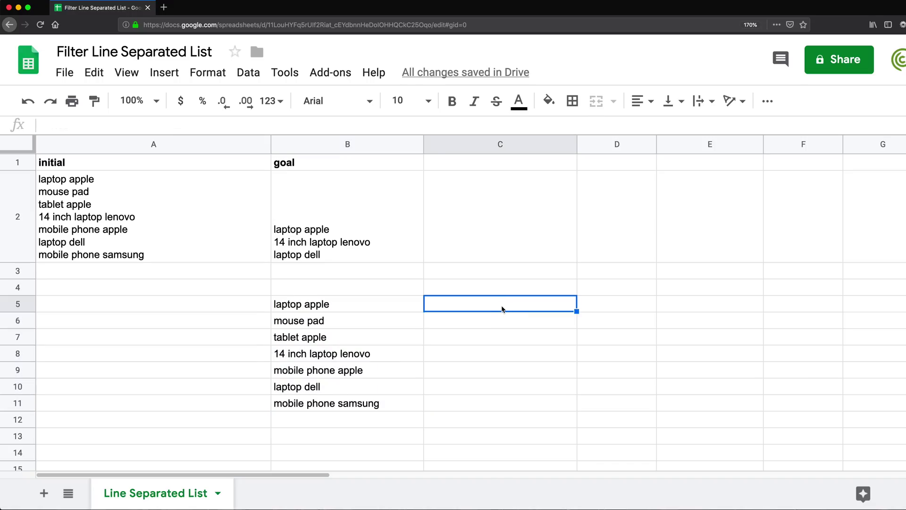
Enter =SEARCH("laptop",B5) in C5, returning 1 for laptop apple
{"action": "type", "text": "="}
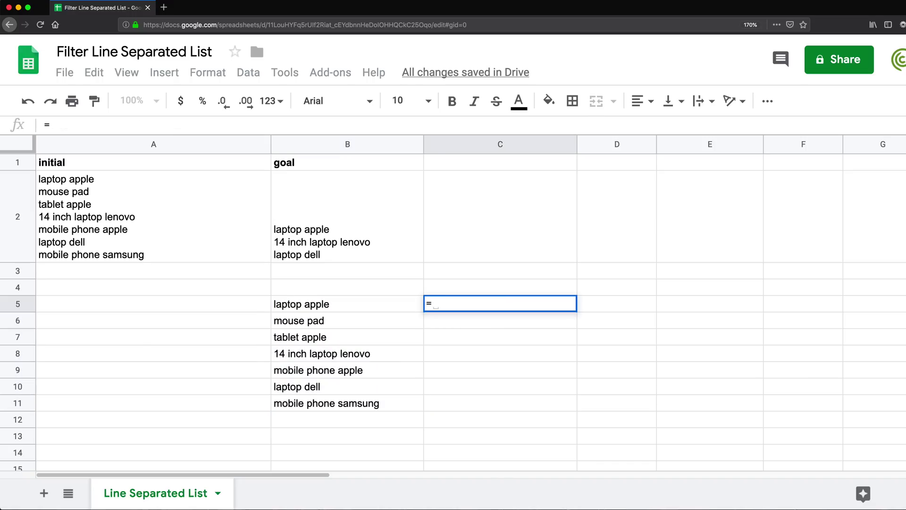
{"action": "type", "text": "sea"}
{"action": "key", "text": "Tab"}
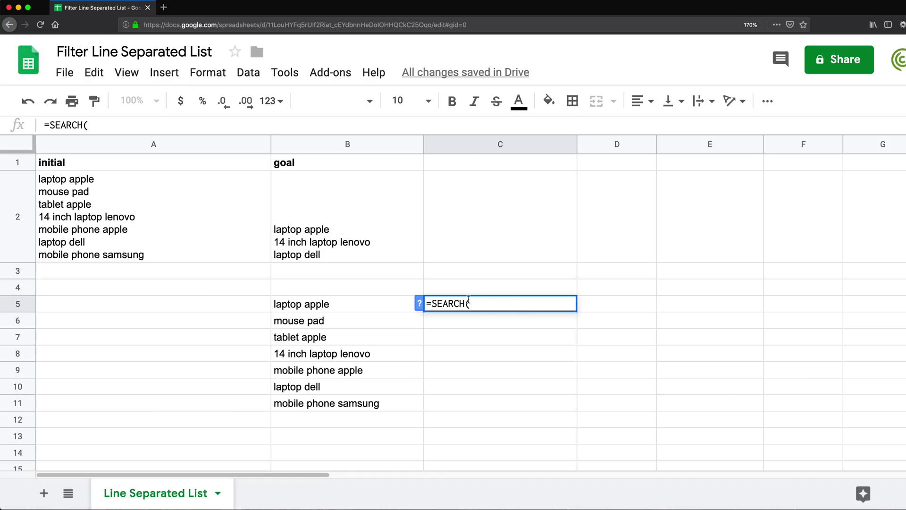
{"action": "left_click", "coordinate": [419, 304]}
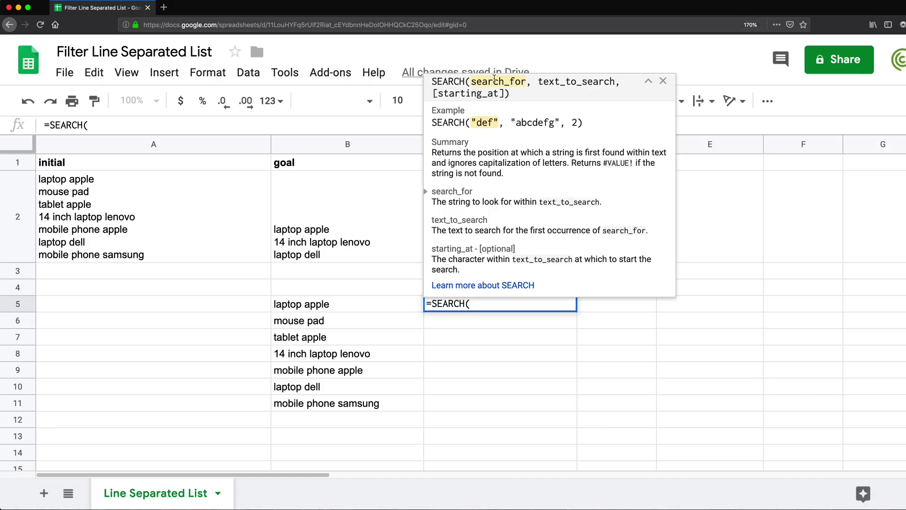
{"action": "type", "text": "laptop\","}
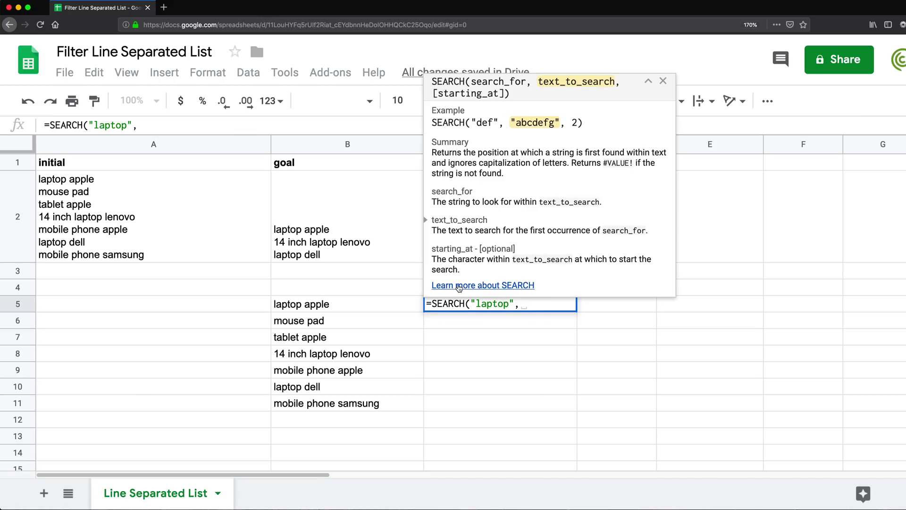
{"action": "left_click", "coordinate": [293, 309]}
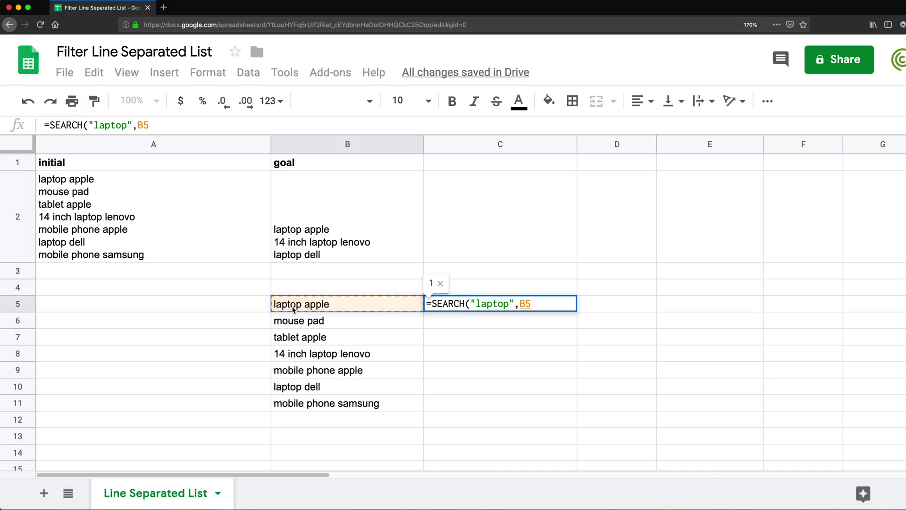
{"action": "type", "text": ")"}
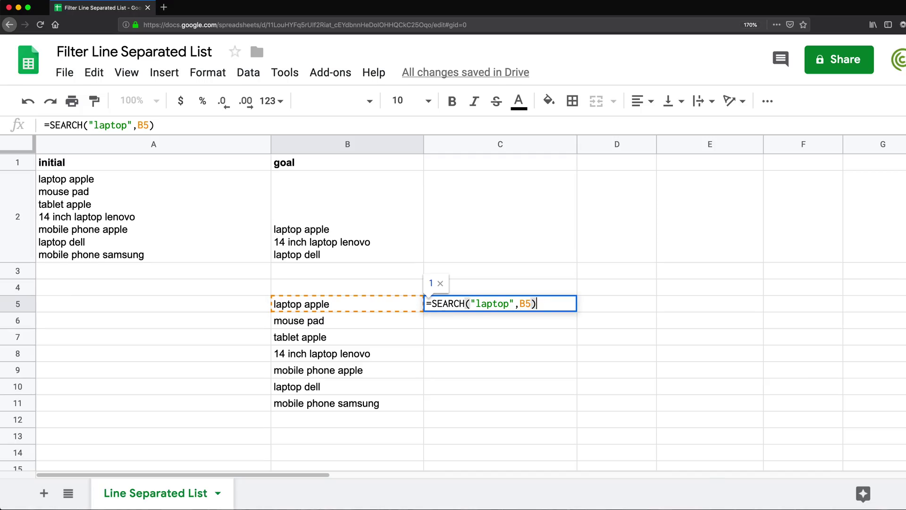
{"action": "key", "text": "Return"}
{"action": "left_click", "coordinate": [471, 309]}
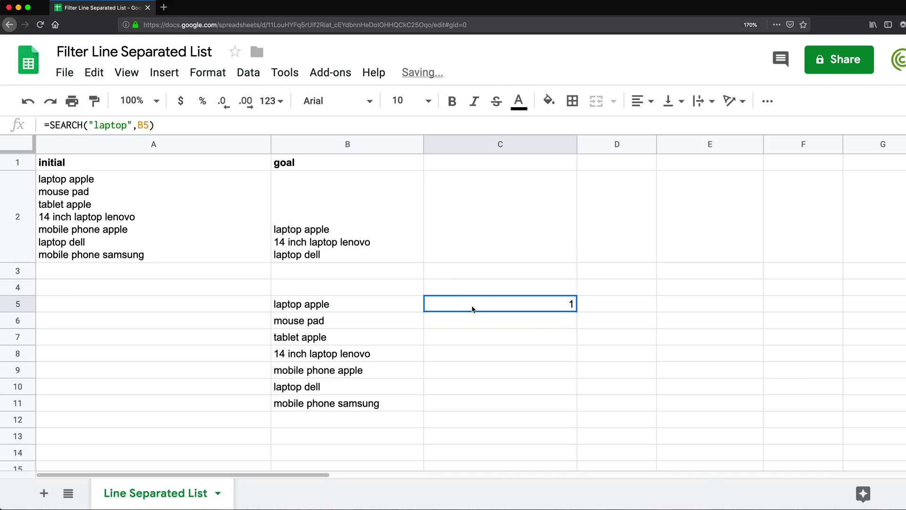
Fill C5's SEARCH formula down to C11 and inspect the results, including #VALUE! in C6
{"action": "left_click_drag", "start_coordinate": [576, 310], "coordinate": [549, 411]}
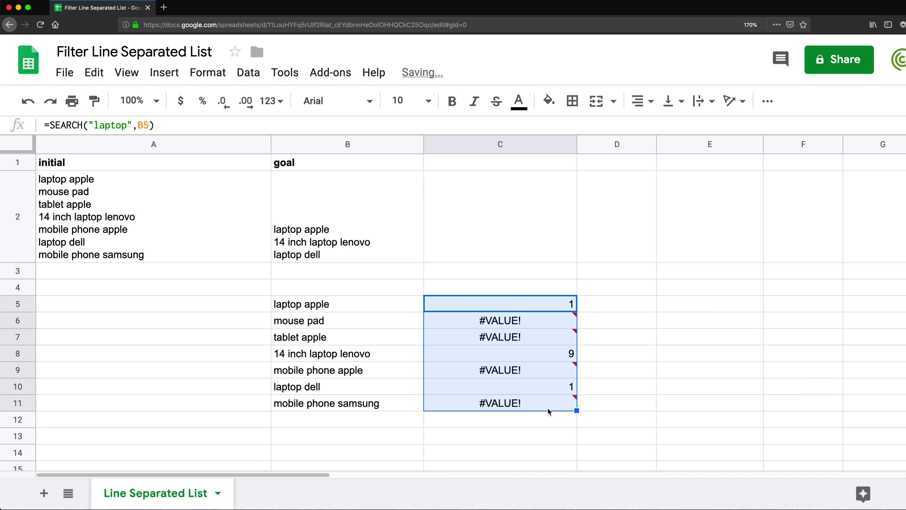
{"action": "left_click", "coordinate": [493, 304]}
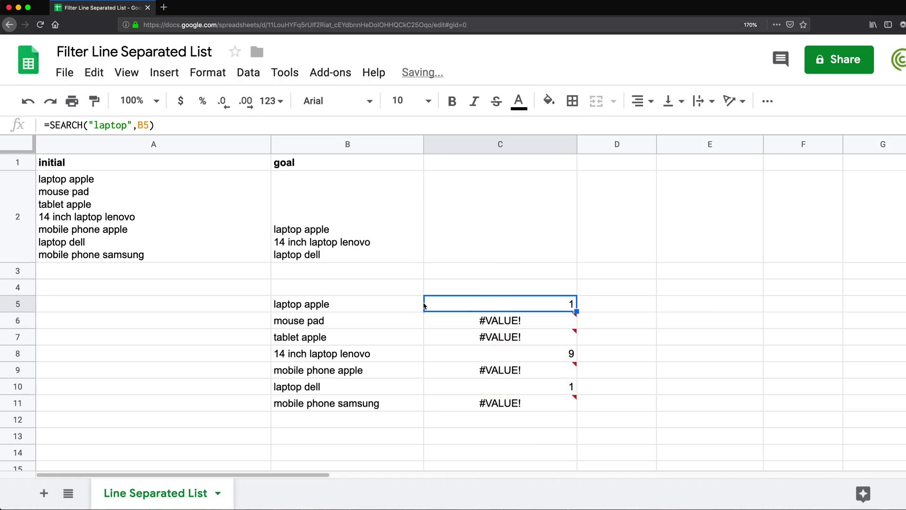
{"action": "left_click", "coordinate": [279, 308]}
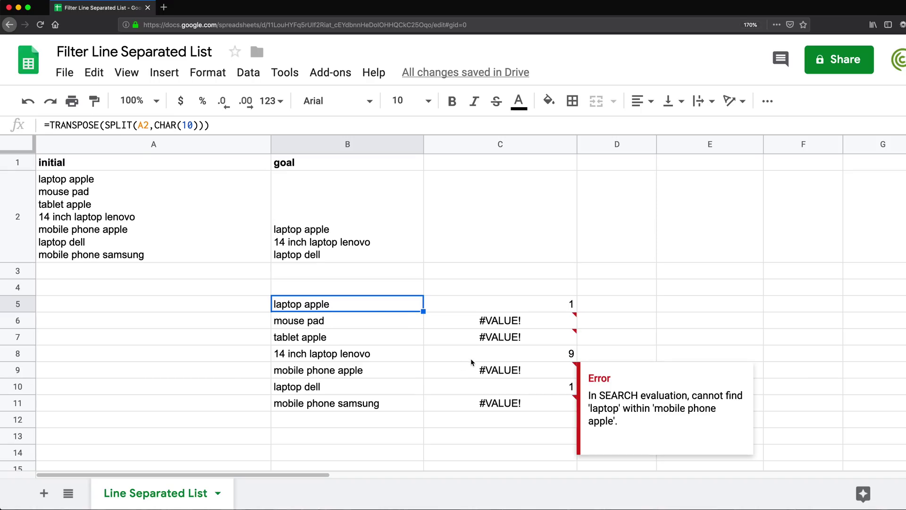
{"action": "left_click", "coordinate": [496, 355]}
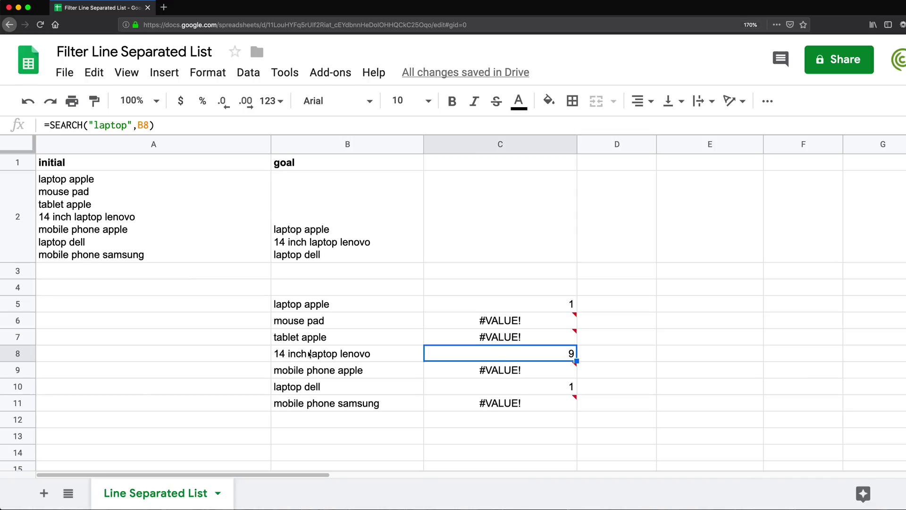
{"action": "key", "text": "Up"}
{"action": "key", "text": "Up"}
{"action": "key", "text": "Up"}
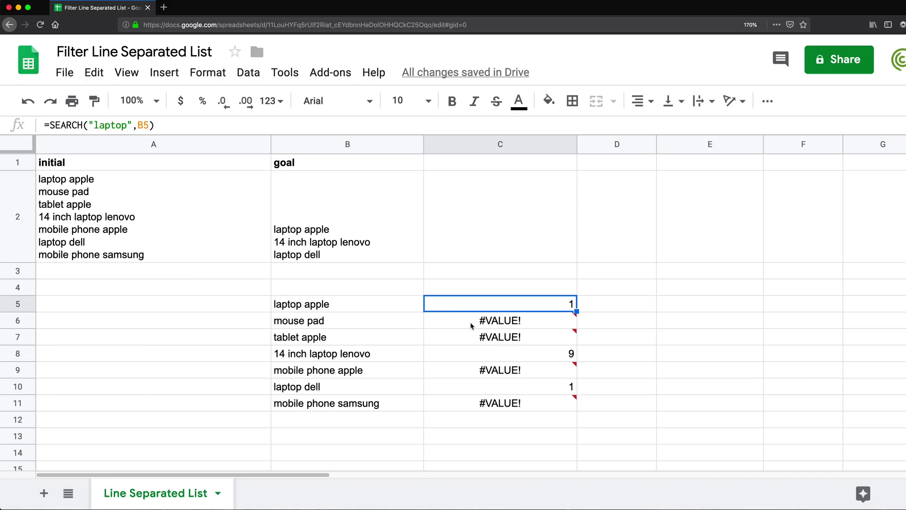
{"action": "left_click", "coordinate": [362, 304]}
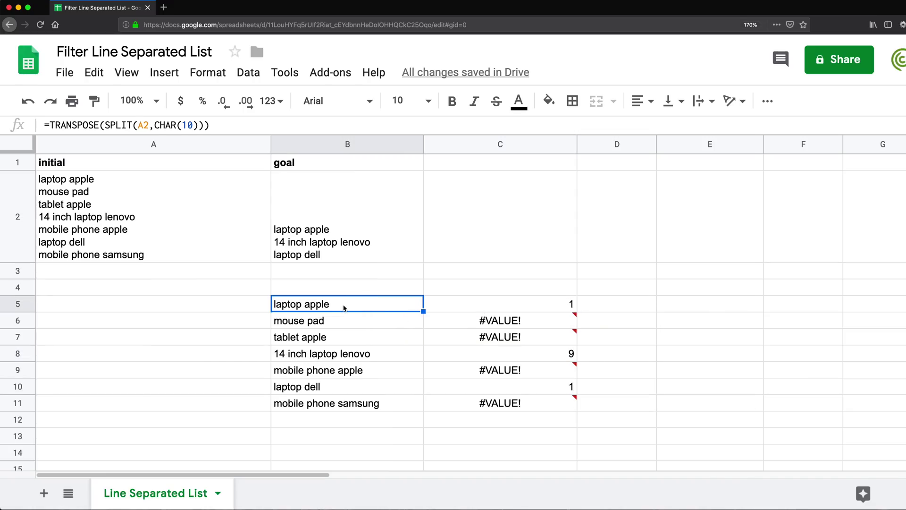
{"action": "left_click", "coordinate": [482, 324]}
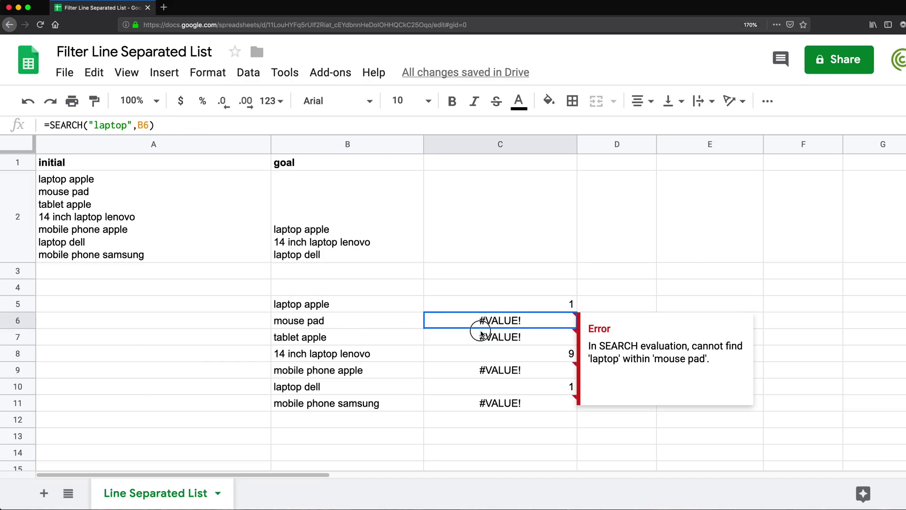
{"action": "left_click_drag", "start_coordinate": [482, 321], "coordinate": [482, 405]}
Clear C6:C11 and change C5's search range from B5 to B5:B11
{"action": "key", "text": "Delete"}
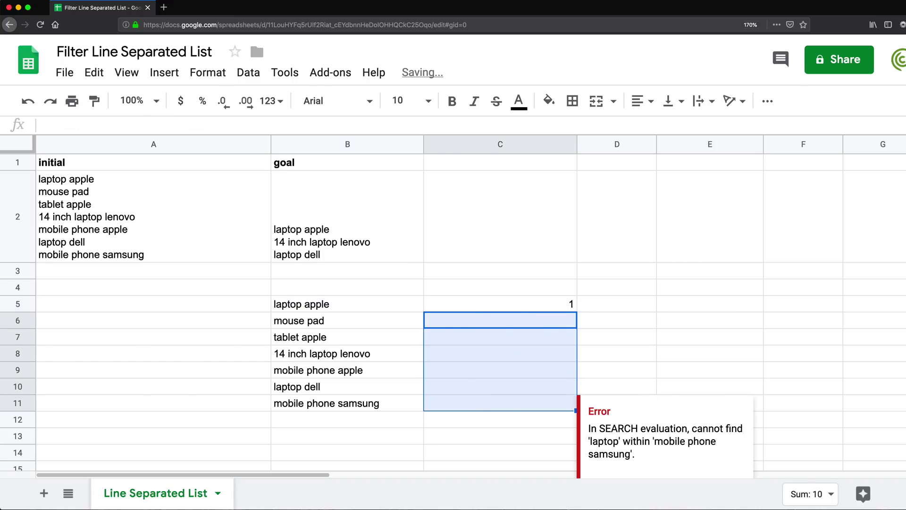
{"action": "double_click", "coordinate": [500, 303]}
{"action": "left_click_drag", "start_coordinate": [519, 304], "coordinate": [530, 304]}
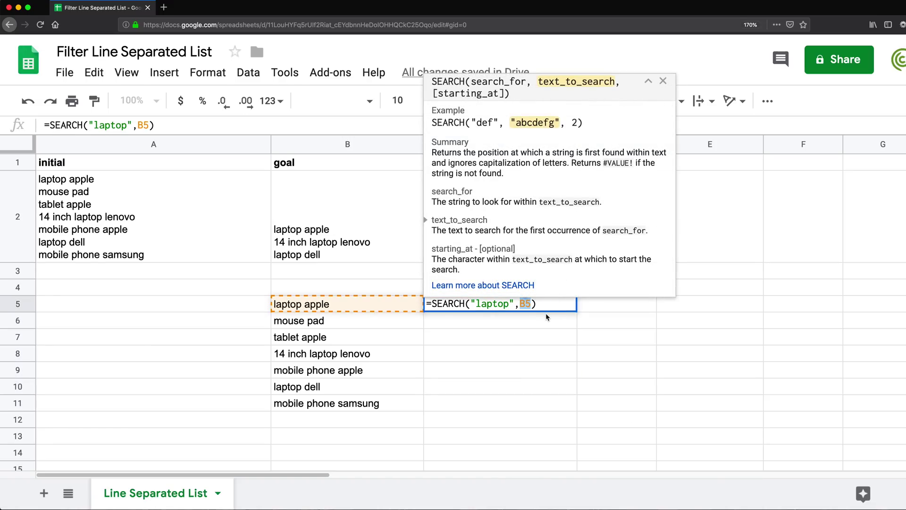
{"action": "key", "text": "BackSpace"}
{"action": "left_click_drag", "start_coordinate": [328, 304], "coordinate": [338, 405]}
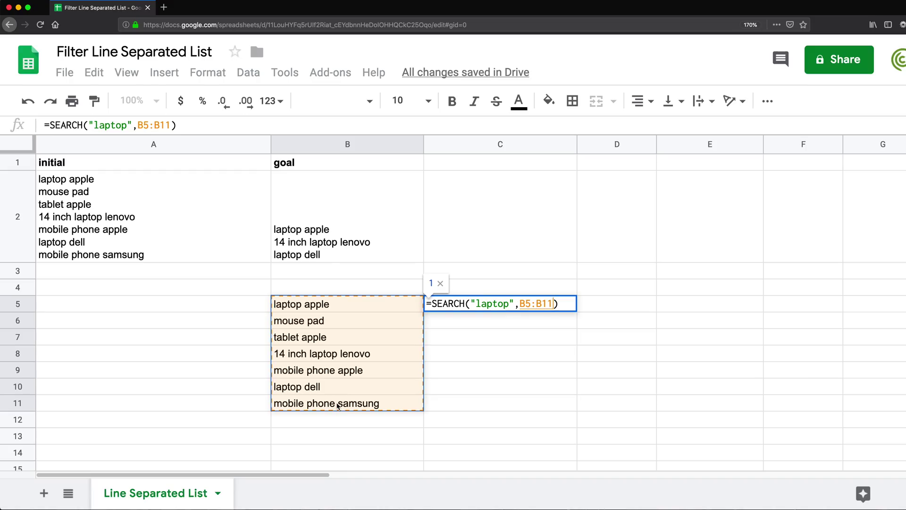
{"action": "left_click_drag", "start_coordinate": [338, 405], "coordinate": [338, 404]}
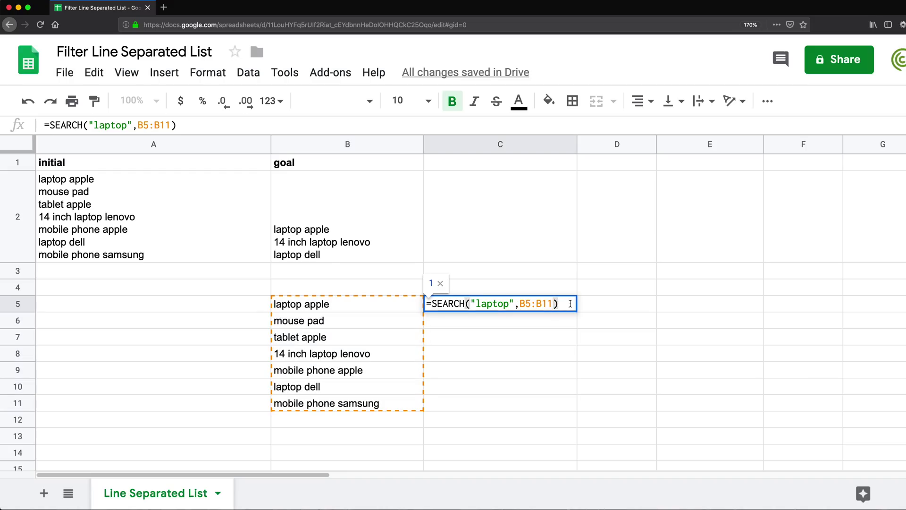
{"action": "key", "text": "Return"}
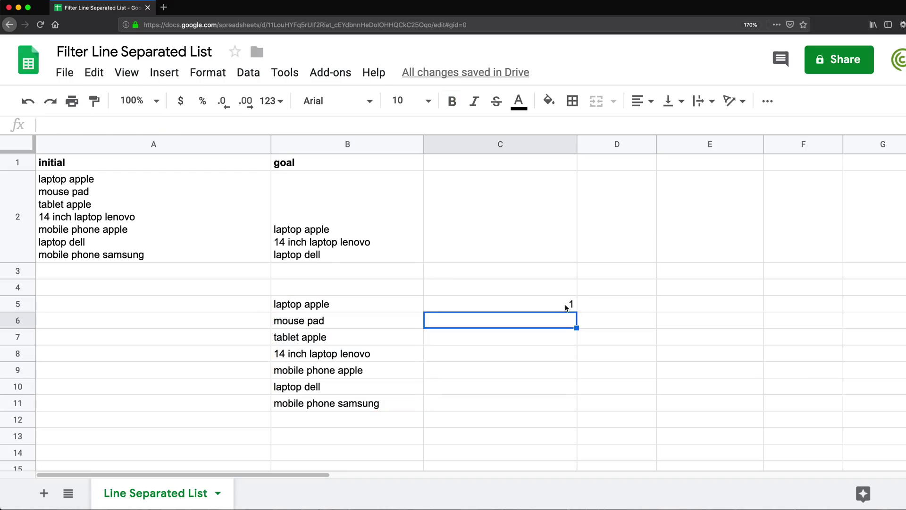
Wrap C5 as =ARRAYFORMULA(SEARCH("laptop",B5:B11)), spilling positions down to C11
{"action": "double_click", "coordinate": [566, 307]}
{"action": "left_click", "coordinate": [430, 304]}
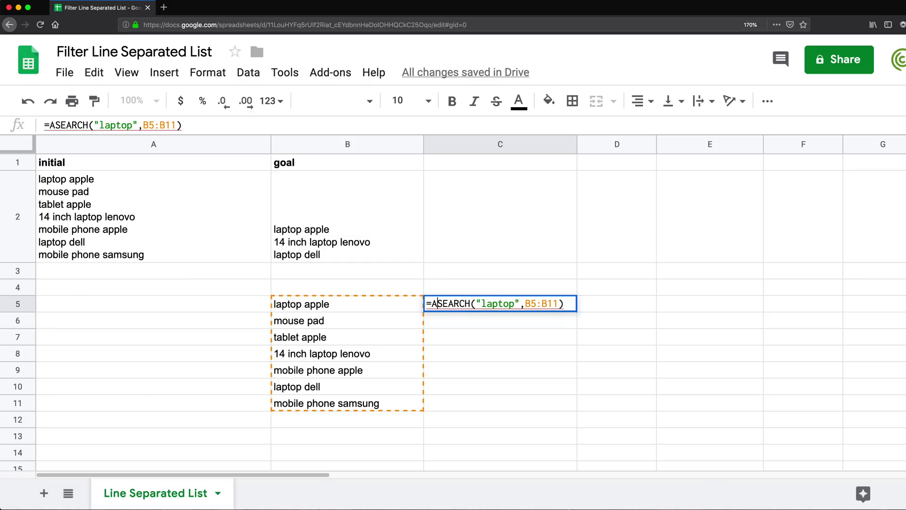
{"action": "type", "text": "ARRAYFORMULA("}
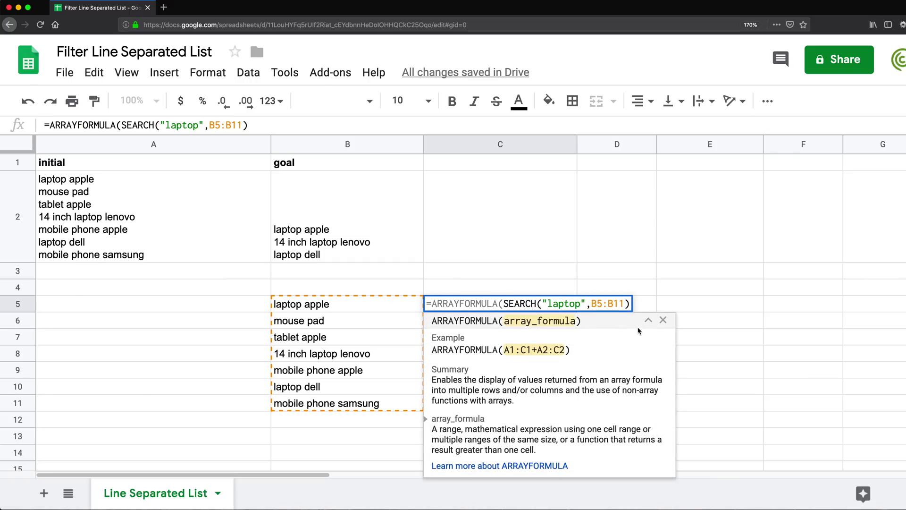
{"action": "left_click", "coordinate": [630, 303]}
{"action": "type", "text": ")"}
{"action": "key", "text": "Return"}
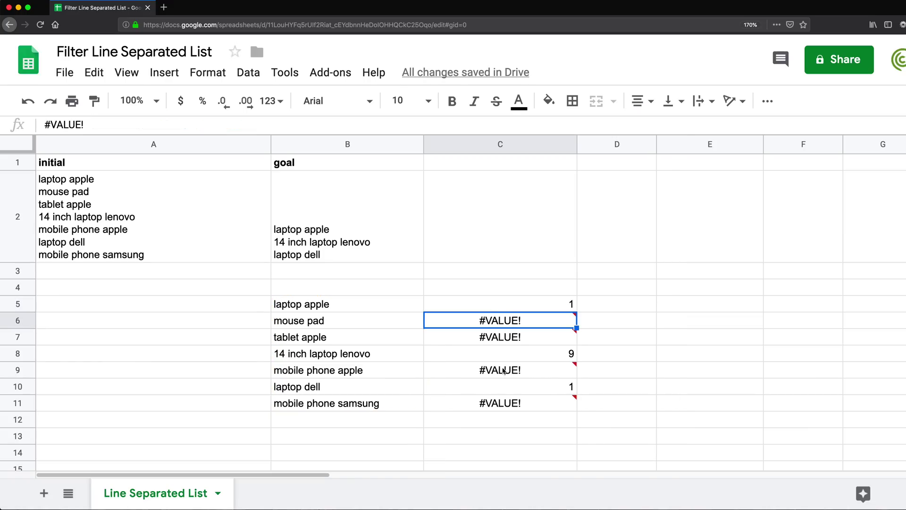
Wrap C5's ARRAYFORMULA(SEARCH…) in ISNUMBER so column C returns TRUE/FALSE
{"action": "double_click", "coordinate": [507, 304]}
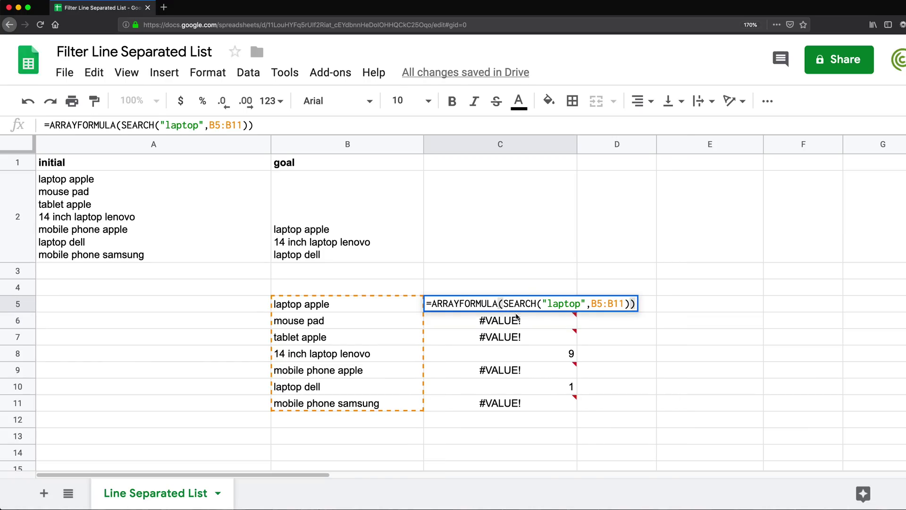
{"action": "left_click", "coordinate": [435, 302]}
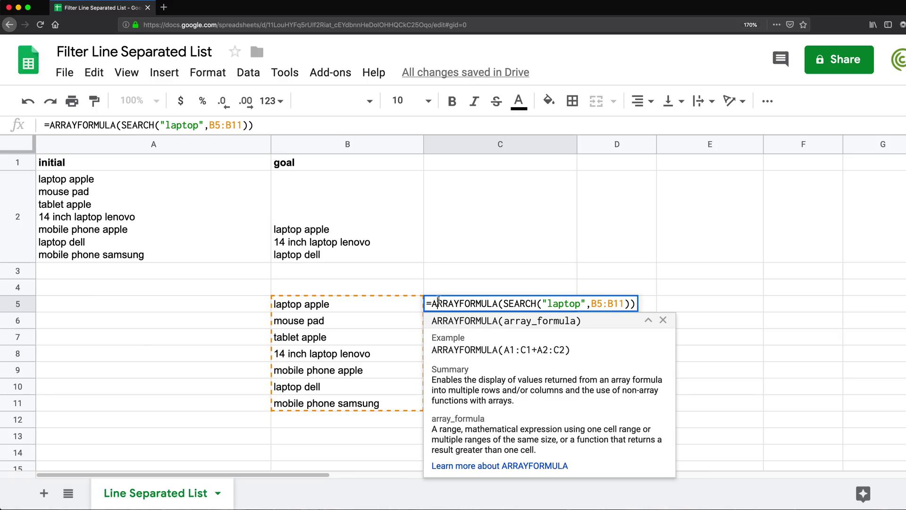
{"action": "left_click", "coordinate": [502, 303]}
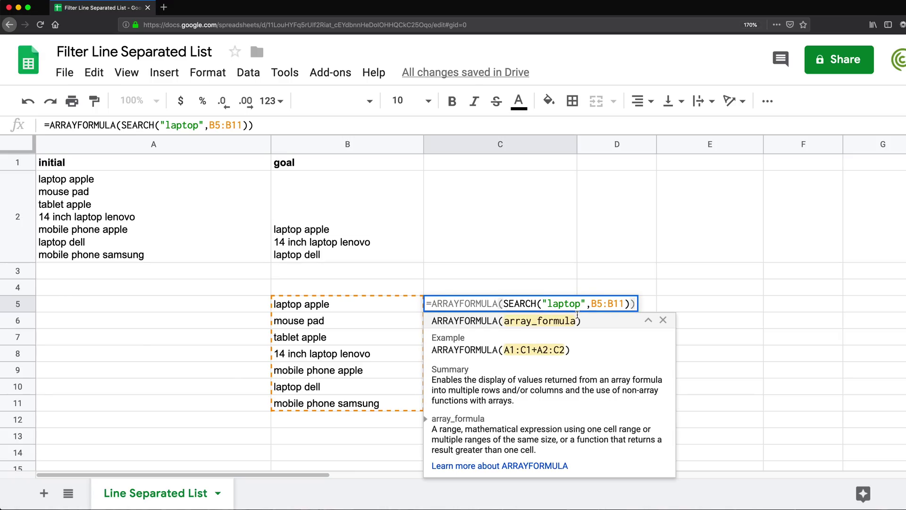
{"action": "type", "text": "ISNUMBER("}
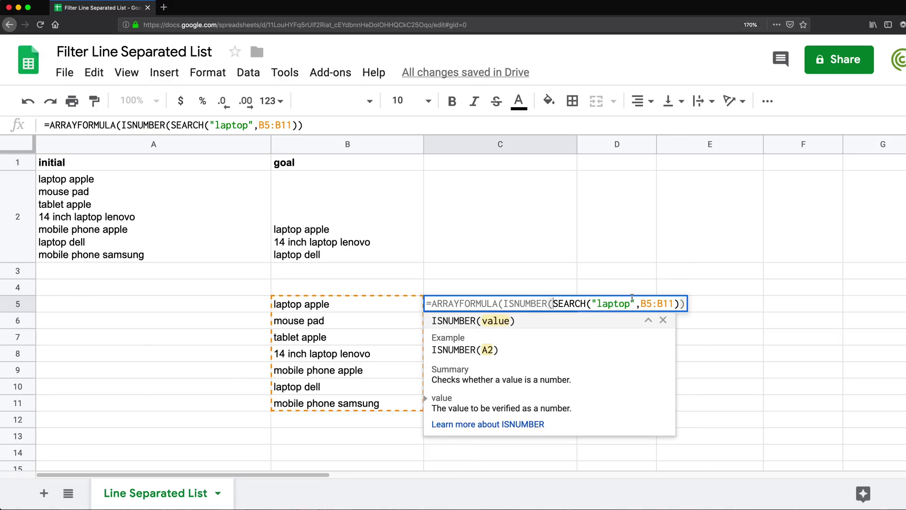
{"action": "left_click", "coordinate": [678, 302]}
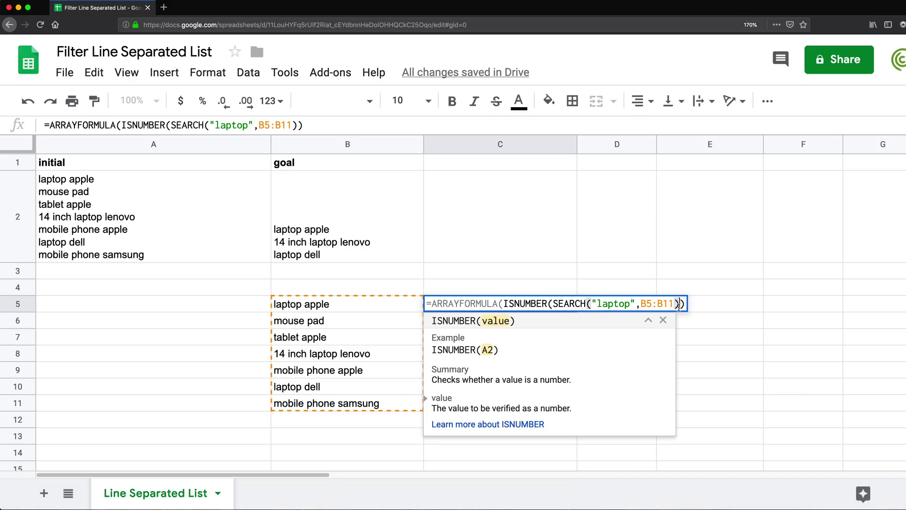
{"action": "type", "text": ")"}
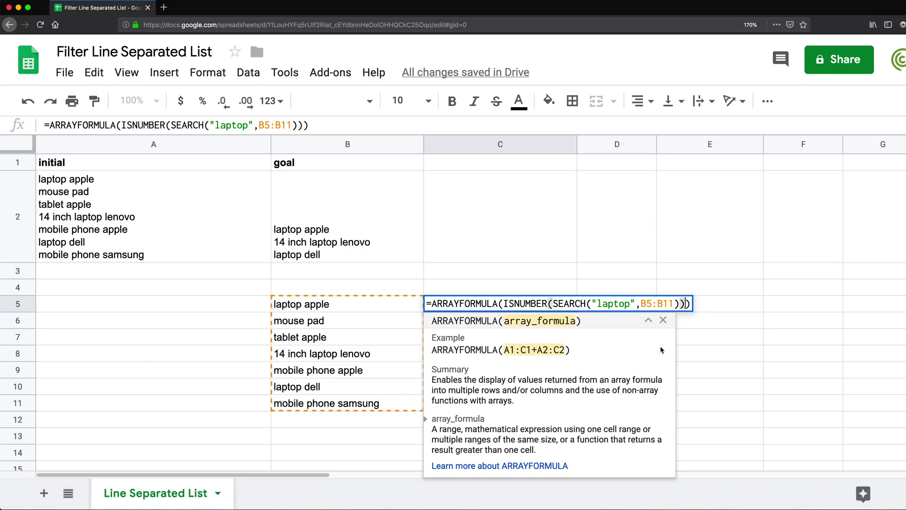
{"action": "left_click", "coordinate": [663, 320]}
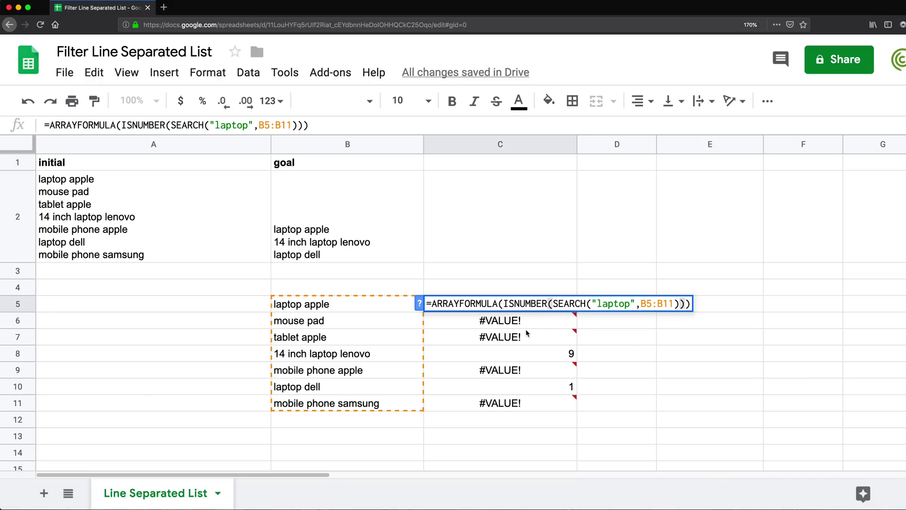
{"action": "mouse_move", "coordinate": [531, 335]}
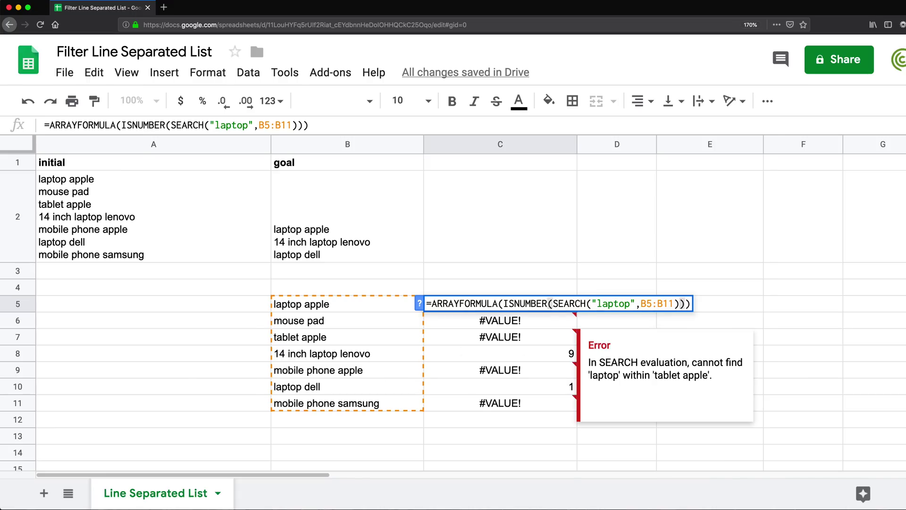
{"action": "key", "text": "Return"}
Check the TRUE results for the laptop lines and review the ISNUMBER(SEARCH…) part of C5's formula
{"action": "left_click", "coordinate": [503, 306]}
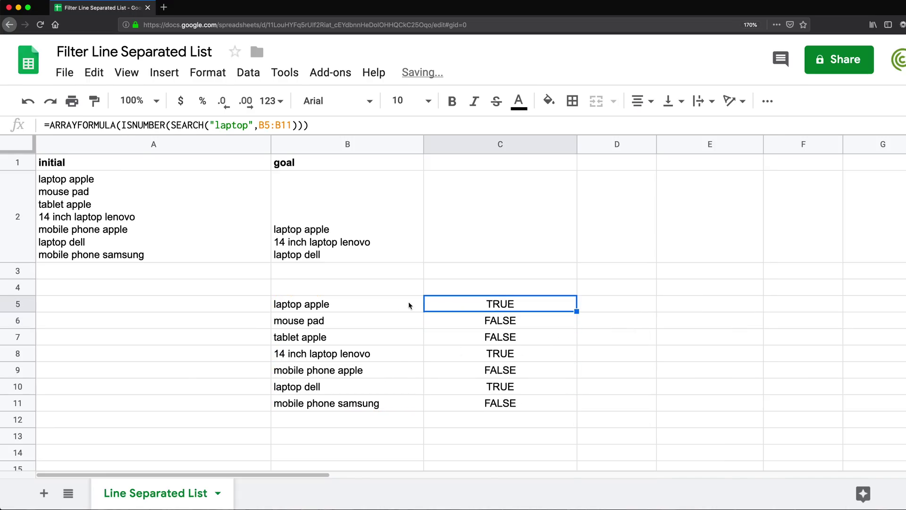
{"action": "left_click", "coordinate": [364, 305]}
{"action": "left_click", "coordinate": [510, 355]}
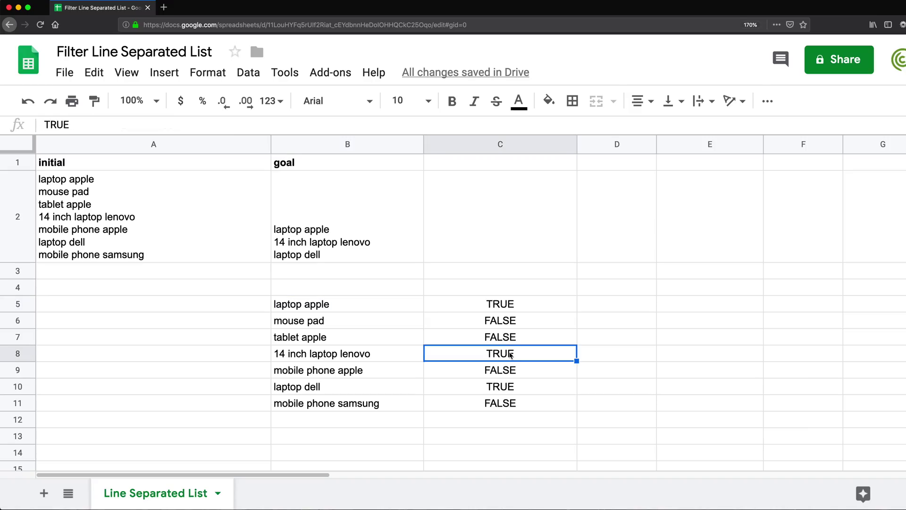
{"action": "left_click", "coordinate": [492, 389]}
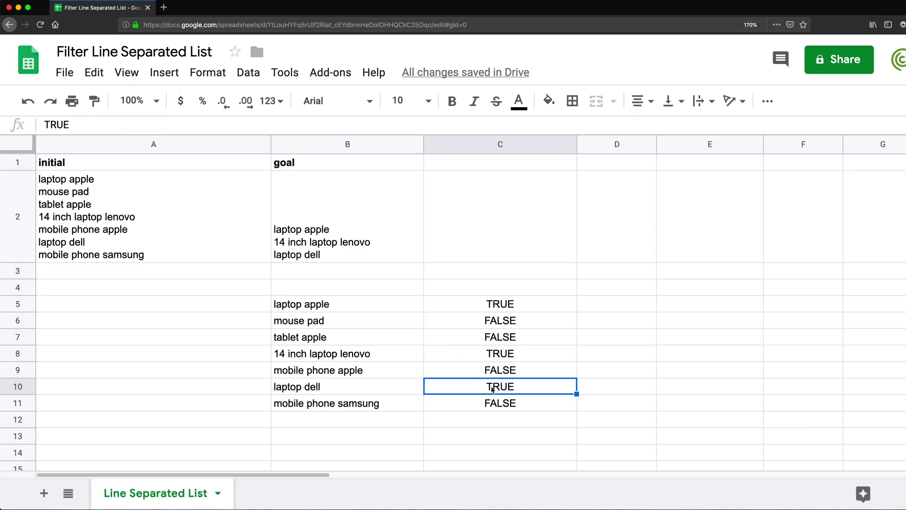
{"action": "left_click", "coordinate": [493, 307]}
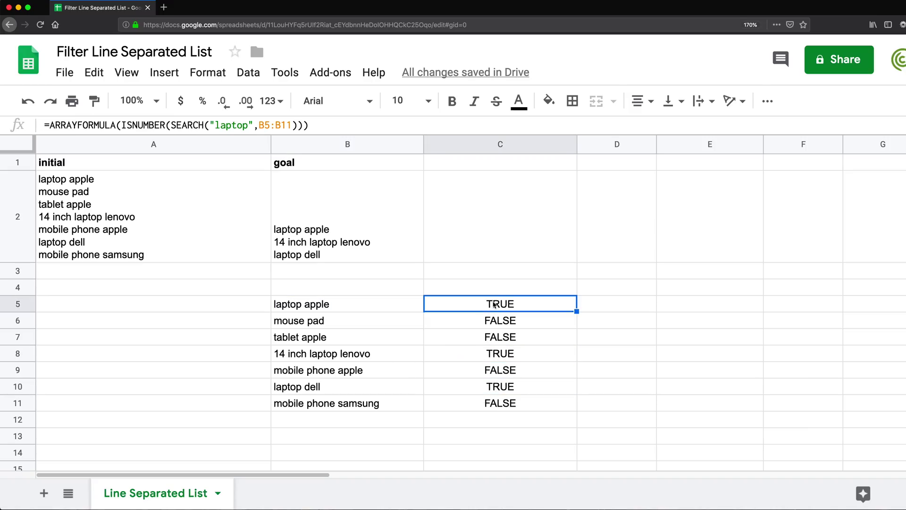
{"action": "double_click", "coordinate": [492, 305]}
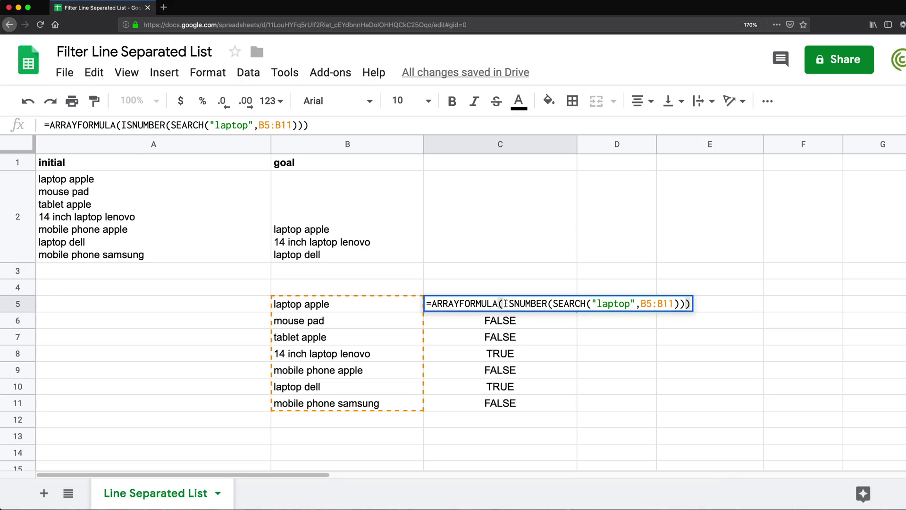
{"action": "left_click_drag", "start_coordinate": [504, 303], "coordinate": [689, 304]}
{"action": "key", "text": "super+c"}
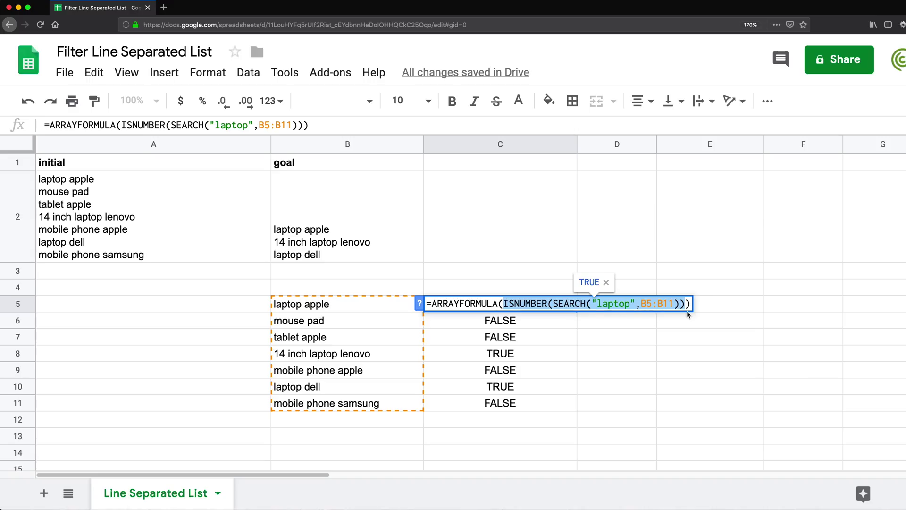
{"action": "key", "text": "Escape"}
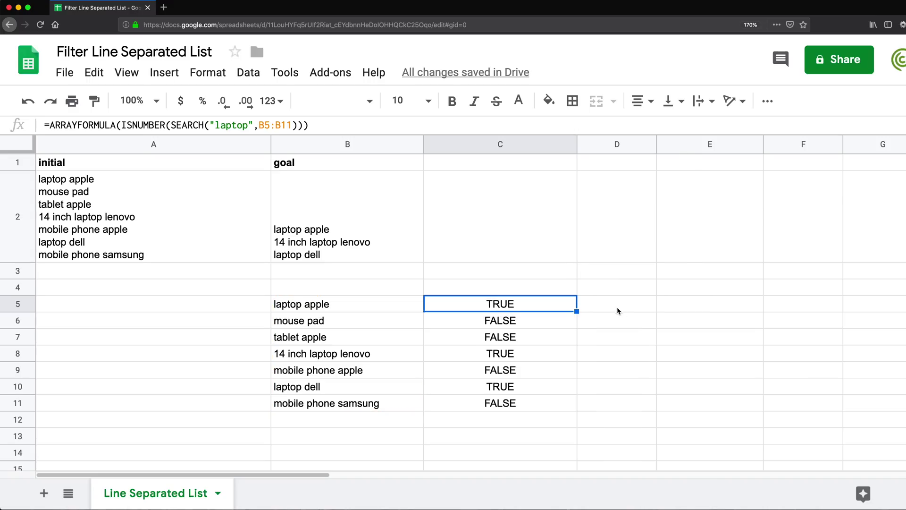
Start a FILTER in D5 over B5:B11 with the pasted ISNUMBER(SEARCH("laptop",…)) condition
{"action": "left_click", "coordinate": [614, 308]}
{"action": "type", "text": "="}
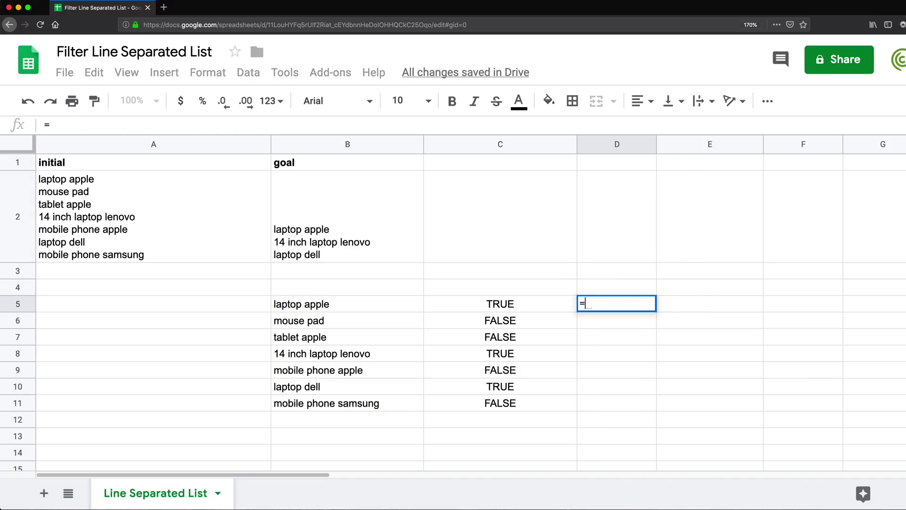
{"action": "type", "text": "FIL"}
{"action": "key", "text": "Tab"}
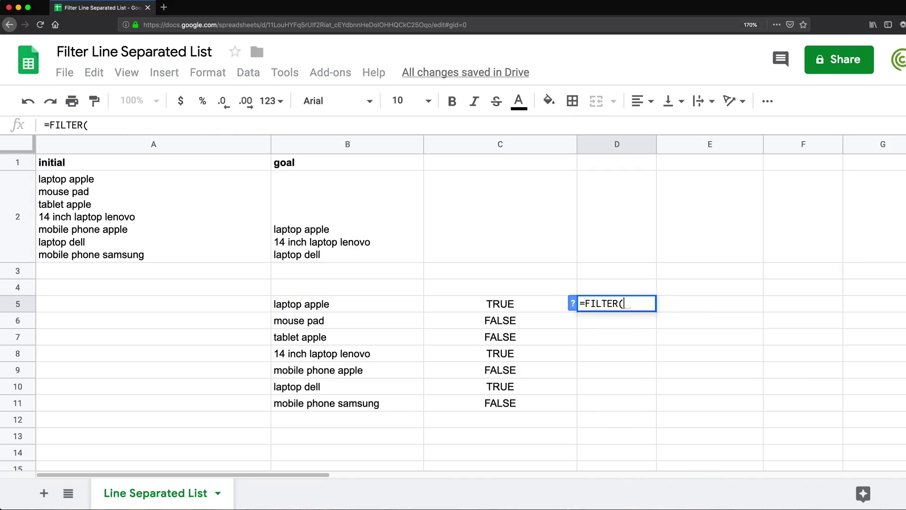
{"action": "left_click", "coordinate": [572, 304]}
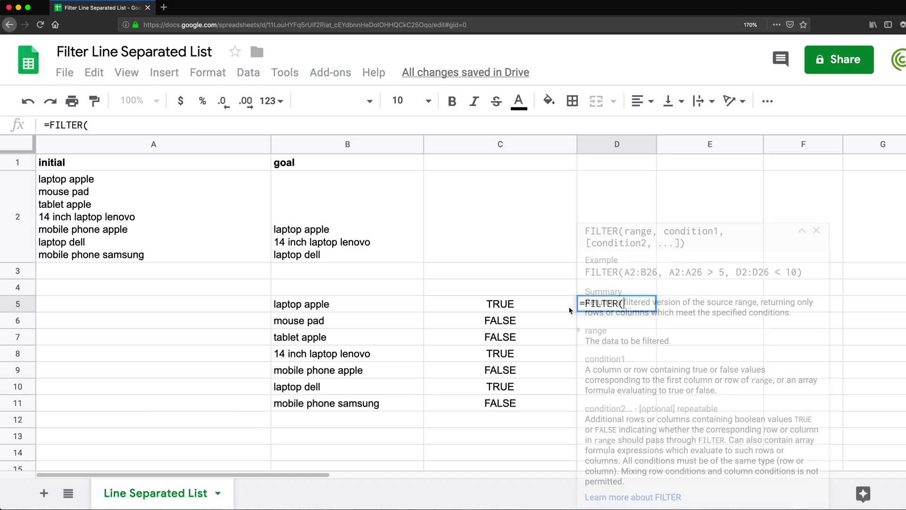
{"action": "left_click_drag", "start_coordinate": [335, 306], "coordinate": [333, 402]}
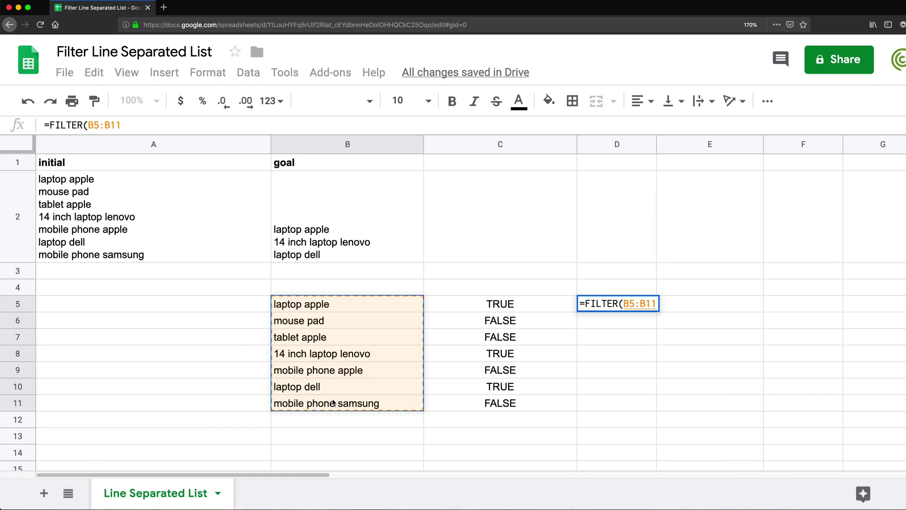
{"action": "type", "text": ","}
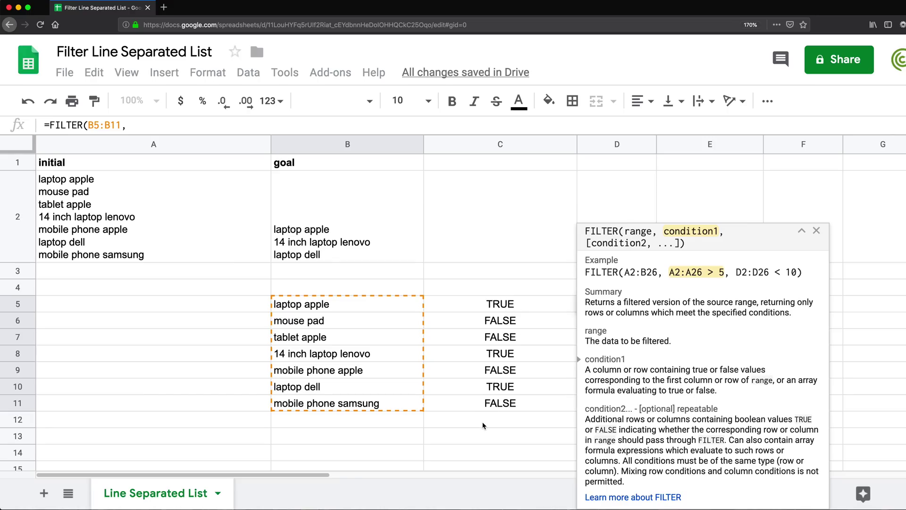
{"action": "key", "text": "super+v"}
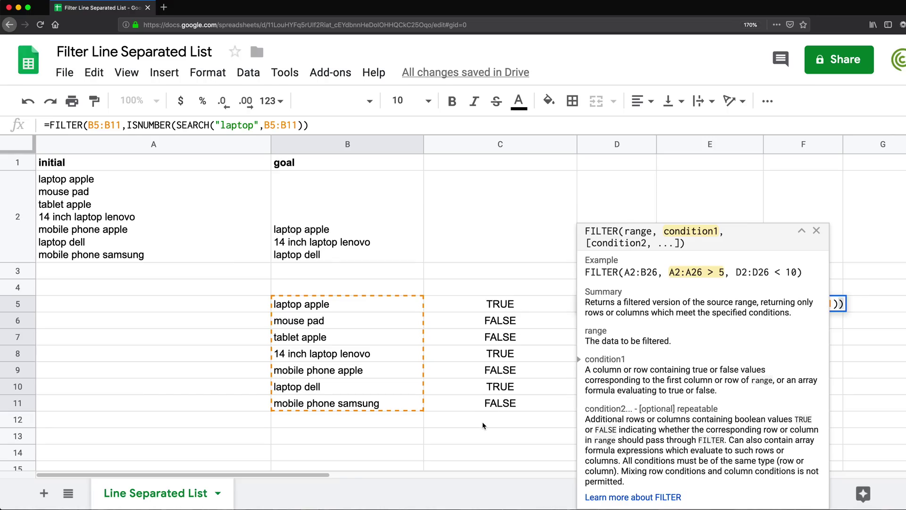
Close and commit D5's FILTER formula, which lists the three laptop lines in D5:D7
{"action": "left_click", "coordinate": [817, 230]}
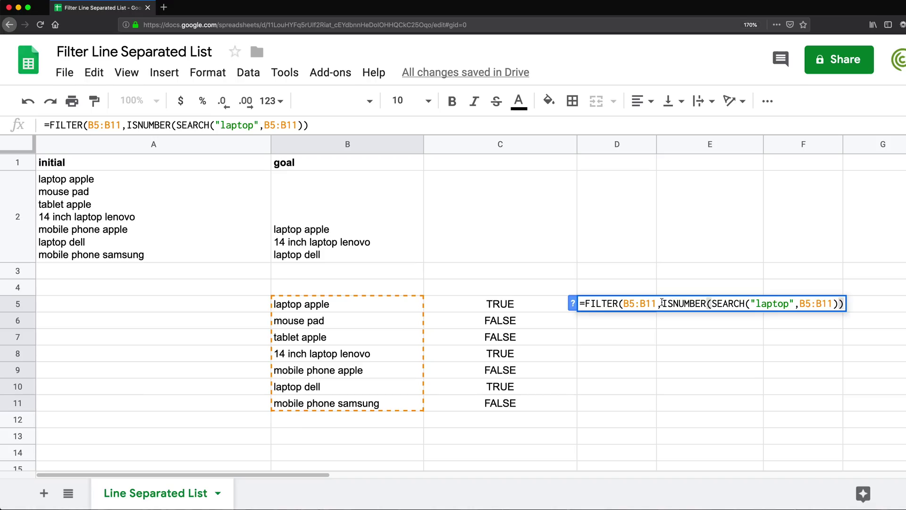
{"action": "left_click_drag", "start_coordinate": [663, 302], "coordinate": [845, 306]}
{"action": "left_click", "coordinate": [846, 306]}
{"action": "type", "text": ")"}
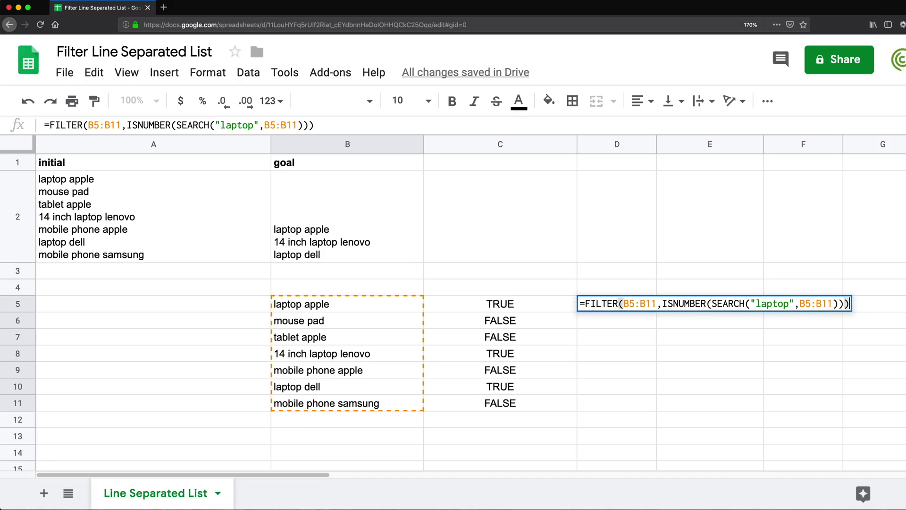
{"action": "left_click", "coordinate": [622, 303]}
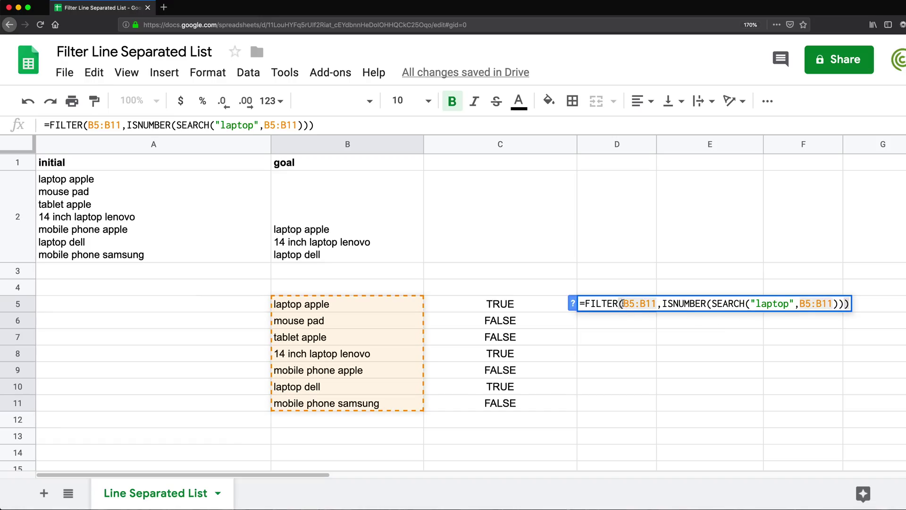
{"action": "key", "text": "Return"}
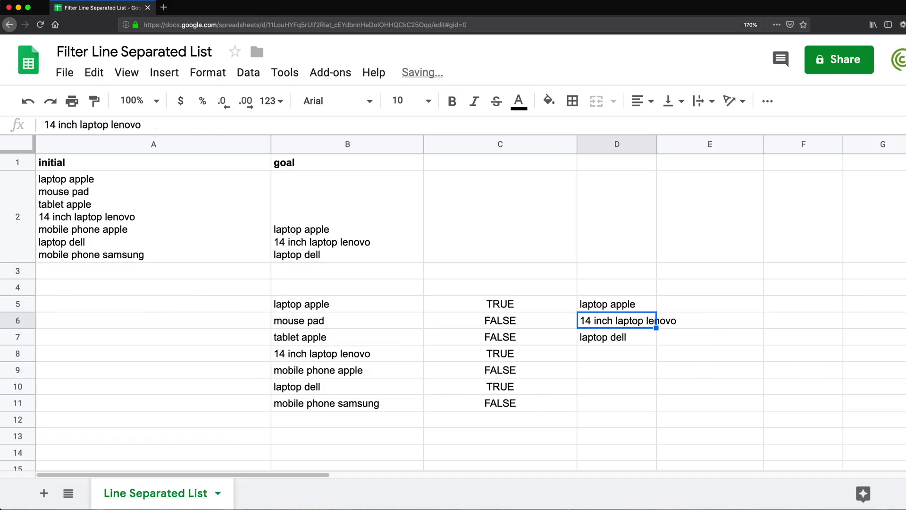
{"action": "left_click_drag", "start_coordinate": [625, 309], "coordinate": [625, 339]}
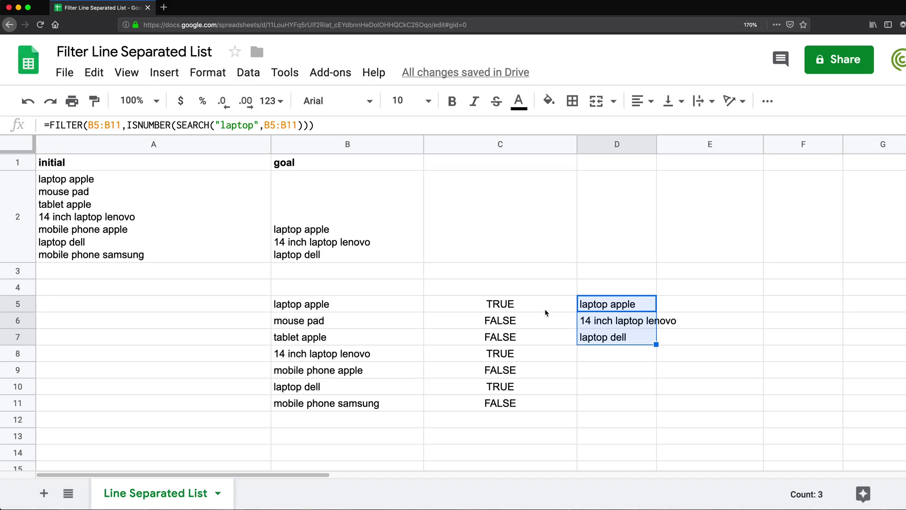
{"action": "left_click", "coordinate": [504, 306]}
Clear the TRUE/FALSE helper in C5 and inspect the B5:B11 references in D5's FILTER formula
{"action": "key", "text": "Delete"}
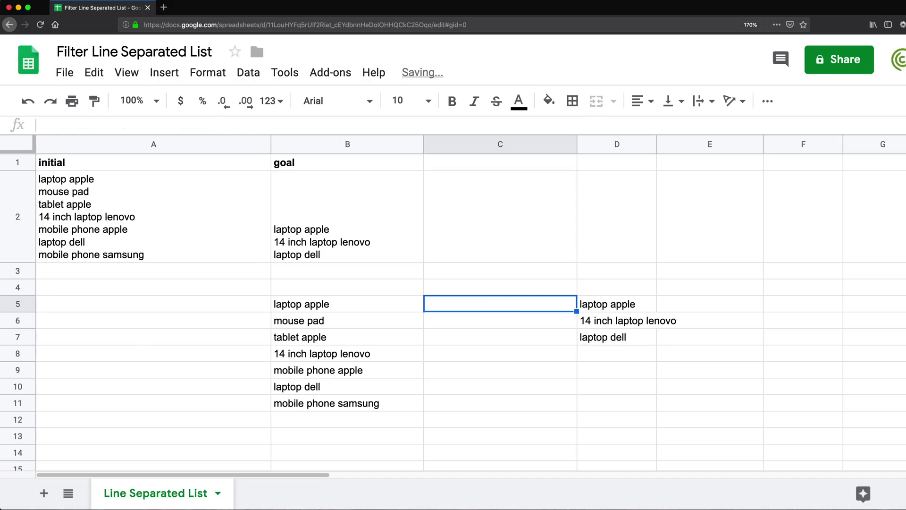
{"action": "left_click", "coordinate": [602, 304]}
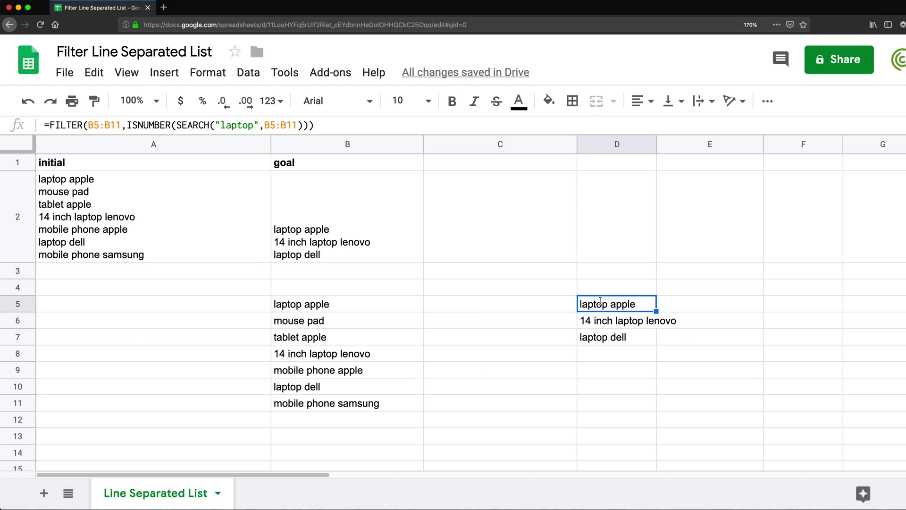
{"action": "double_click", "coordinate": [602, 305]}
{"action": "left_click_drag", "start_coordinate": [584, 304], "coordinate": [868, 311]}
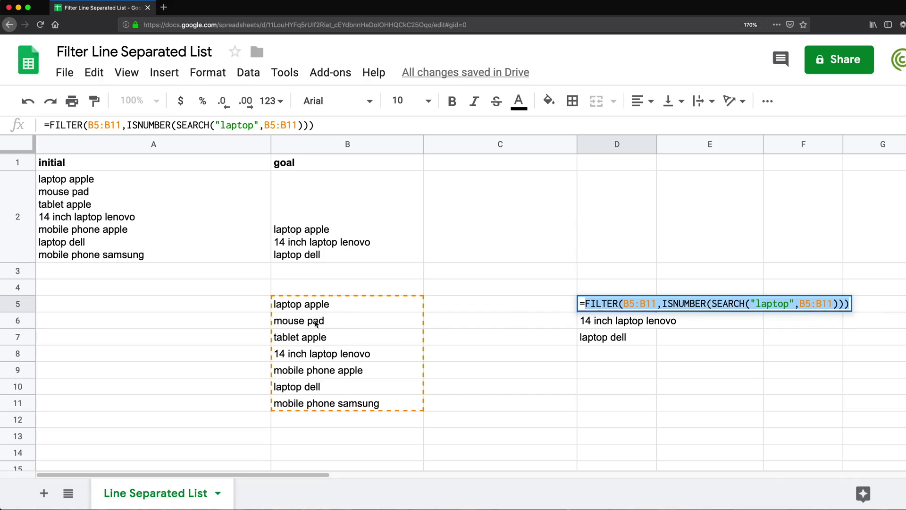
{"action": "left_click", "coordinate": [656, 305]}
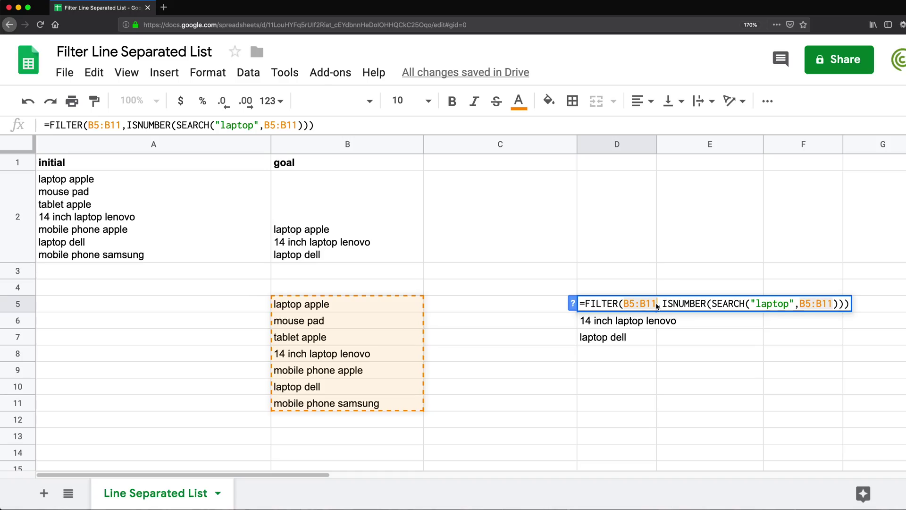
{"action": "double_click", "coordinate": [651, 305]}
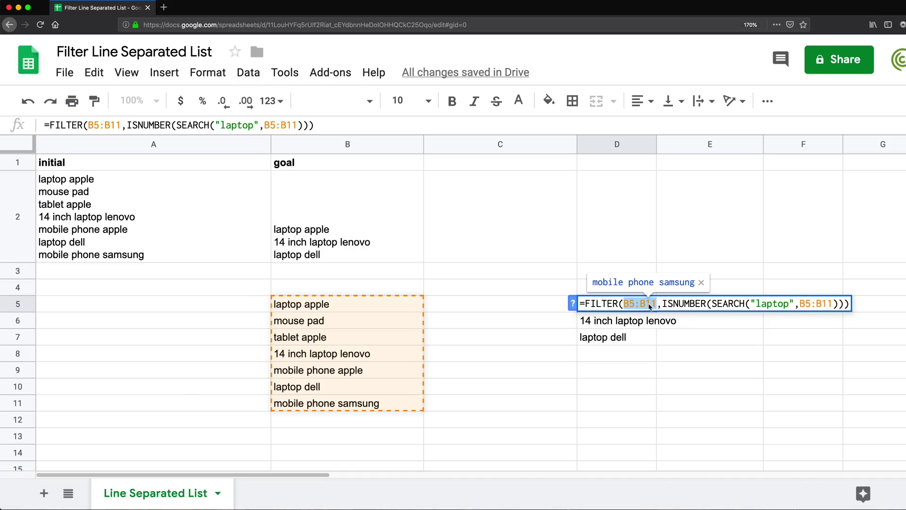
{"action": "key", "text": "Escape"}
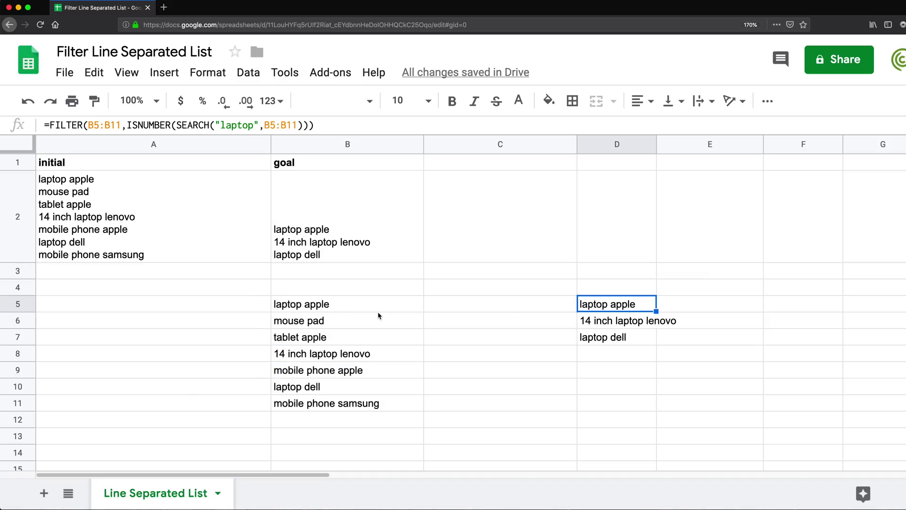
Copy the TRANSPOSE(SPLIT(A2,CHAR(10))) formula text from B5
{"action": "left_click", "coordinate": [332, 304]}
{"action": "double_click", "coordinate": [326, 303]}
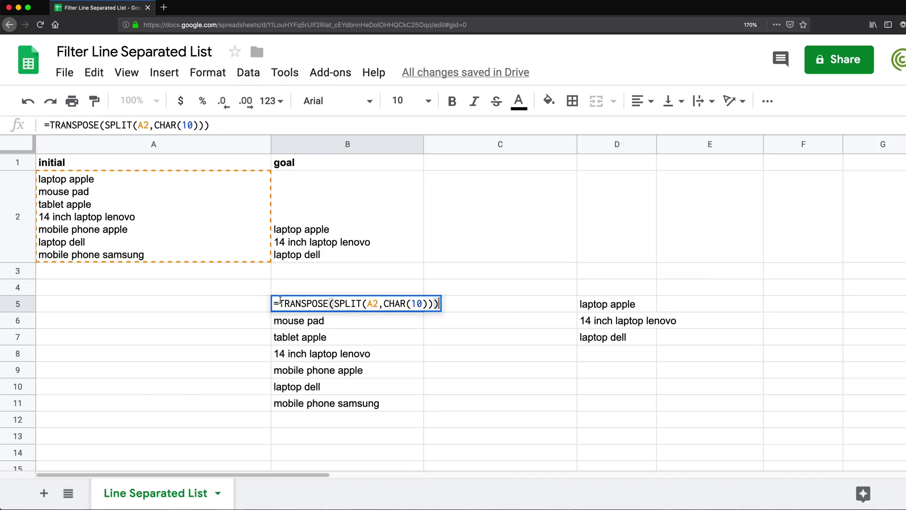
{"action": "left_click_drag", "start_coordinate": [279, 303], "coordinate": [453, 307]}
{"action": "key", "text": "super+c"}
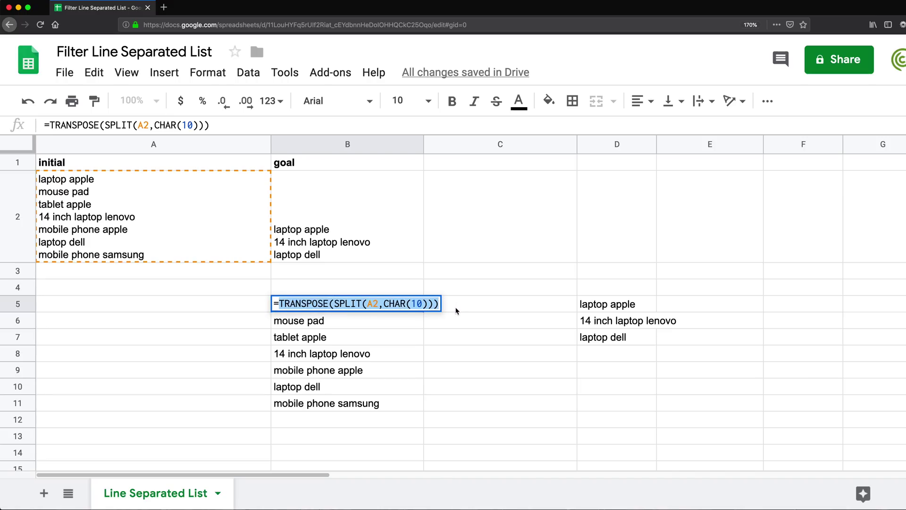
{"action": "key", "text": "Escape"}
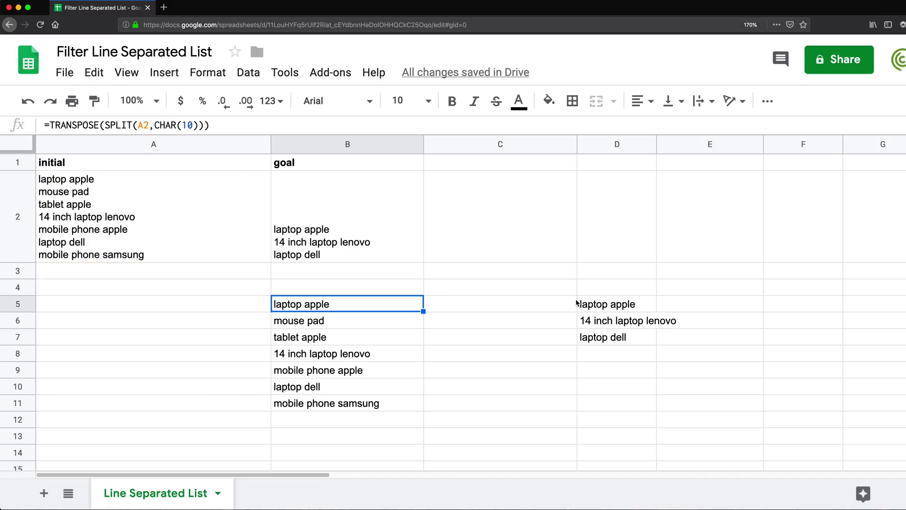
Replace both B5:B11 references in D5's FILTER with TRANSPOSE(SPLIT(A2,CHAR(10)))
{"action": "left_click", "coordinate": [584, 304]}
{"action": "double_click", "coordinate": [585, 302]}
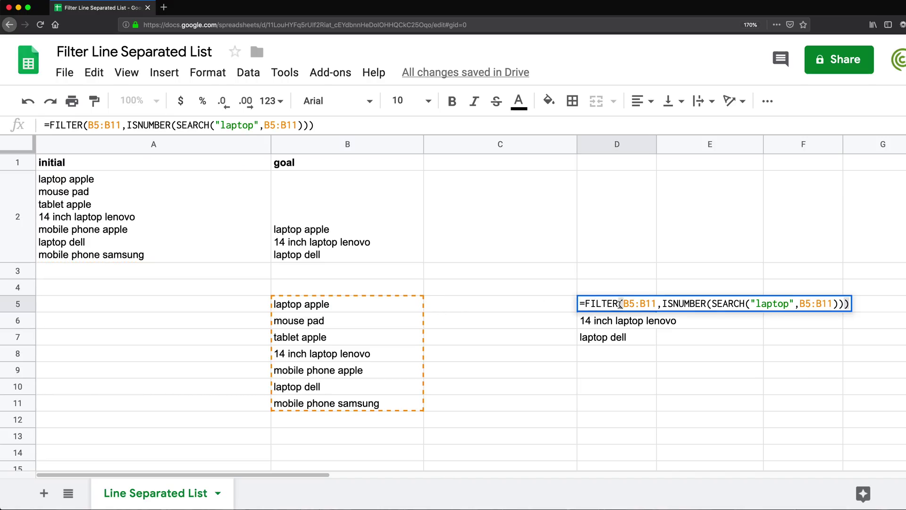
{"action": "left_click_drag", "start_coordinate": [622, 303], "coordinate": [656, 303]}
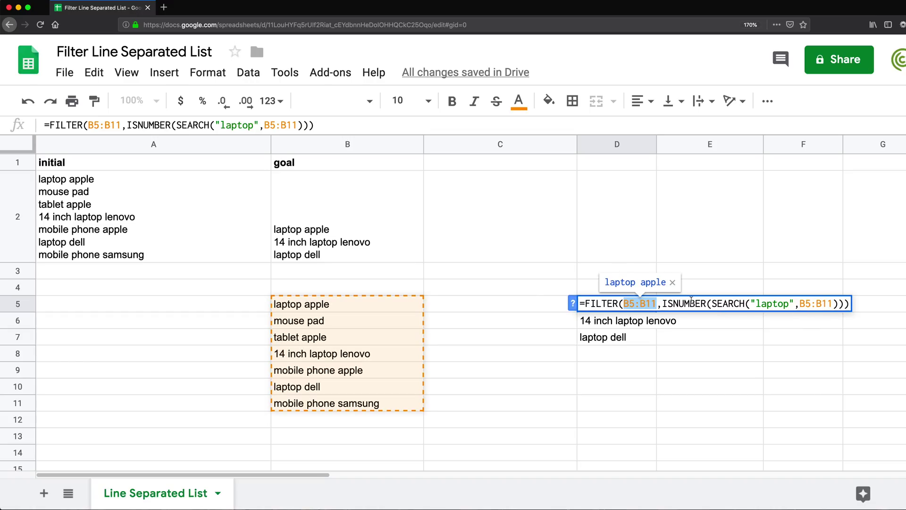
{"action": "key", "text": "super+v"}
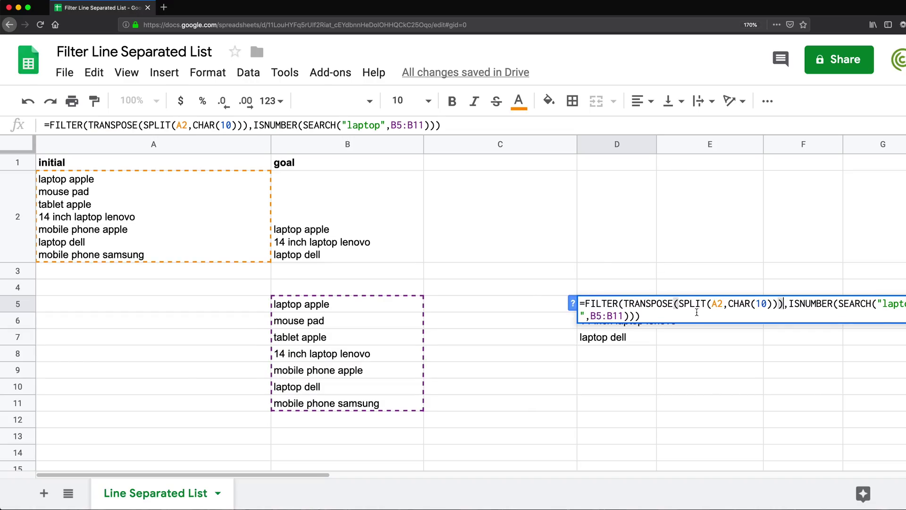
{"action": "left_click_drag", "start_coordinate": [624, 315], "coordinate": [596, 315]}
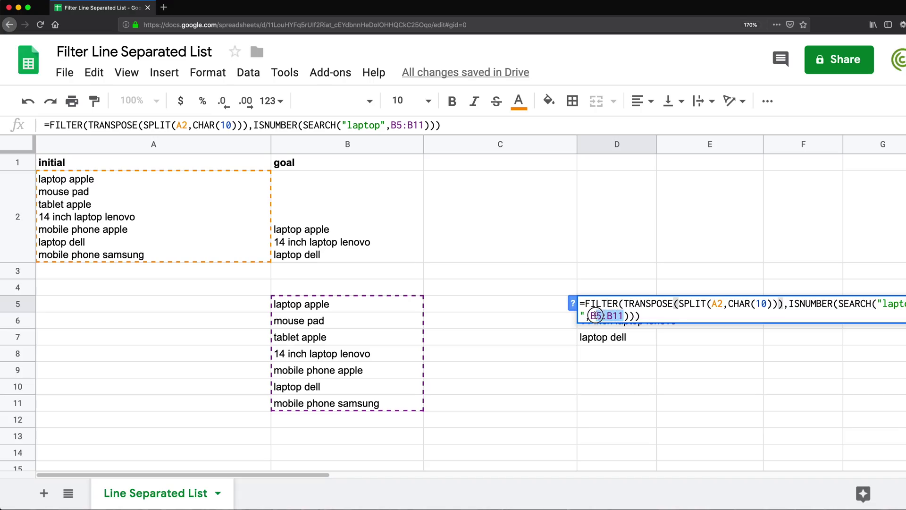
{"action": "key", "text": "super+v"}
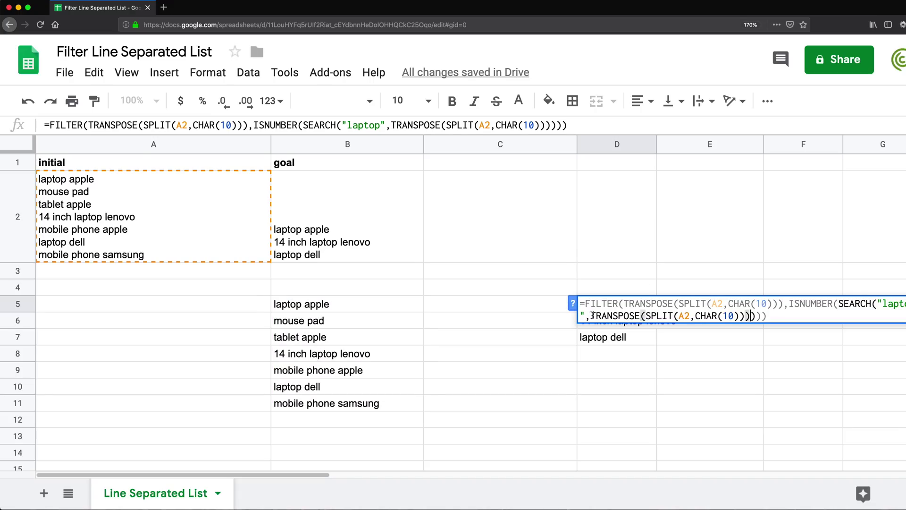
{"action": "key", "text": "Return"}
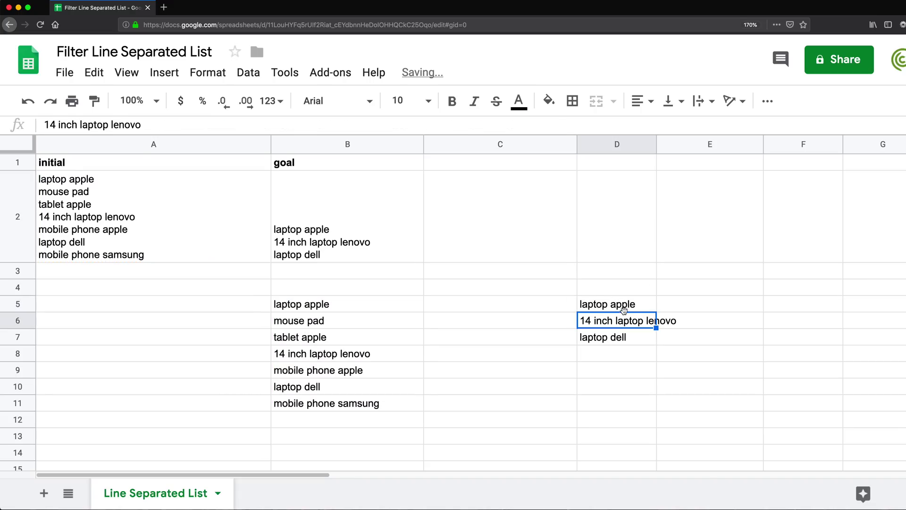
Recommit D5's formula at a smaller zoom, confirming it still returns the three laptop lines
{"action": "left_click", "coordinate": [621, 305]}
{"action": "double_click", "coordinate": [621, 304]}
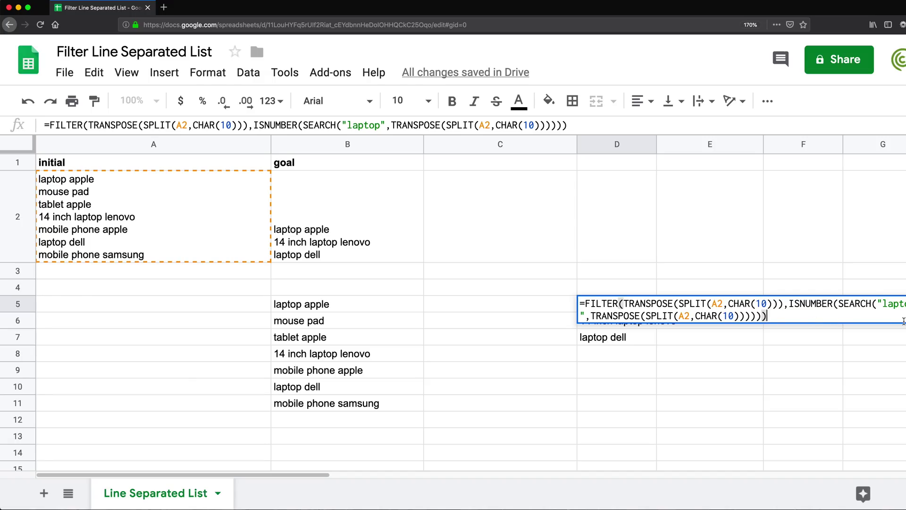
{"action": "key", "text": "Return"}
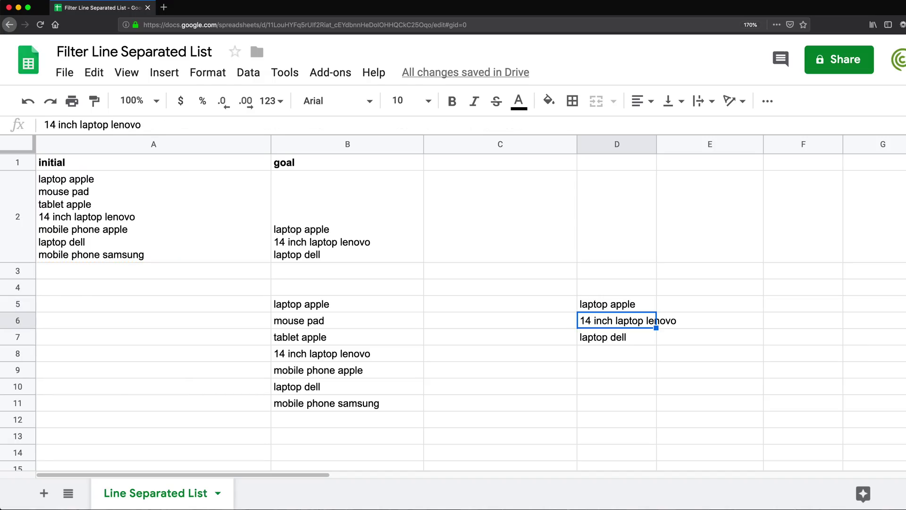
{"action": "key", "text": "super+minus"}
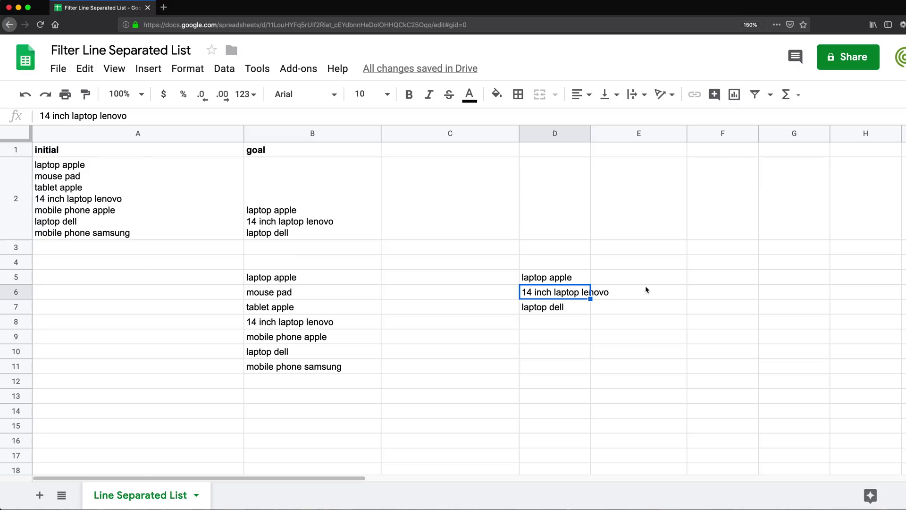
{"action": "double_click", "coordinate": [555, 275]}
{"action": "key", "text": "super+a"}
{"action": "left_click", "coordinate": [628, 290]}
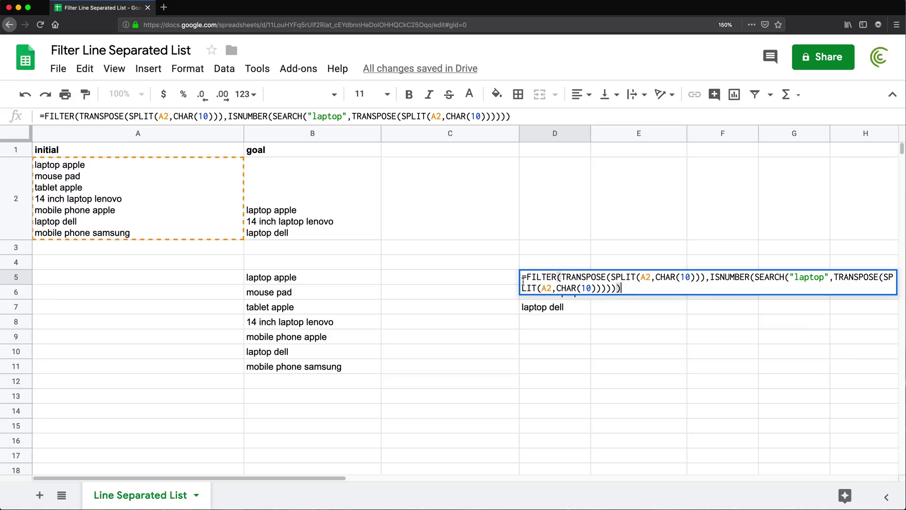
{"action": "key", "text": "Return"}
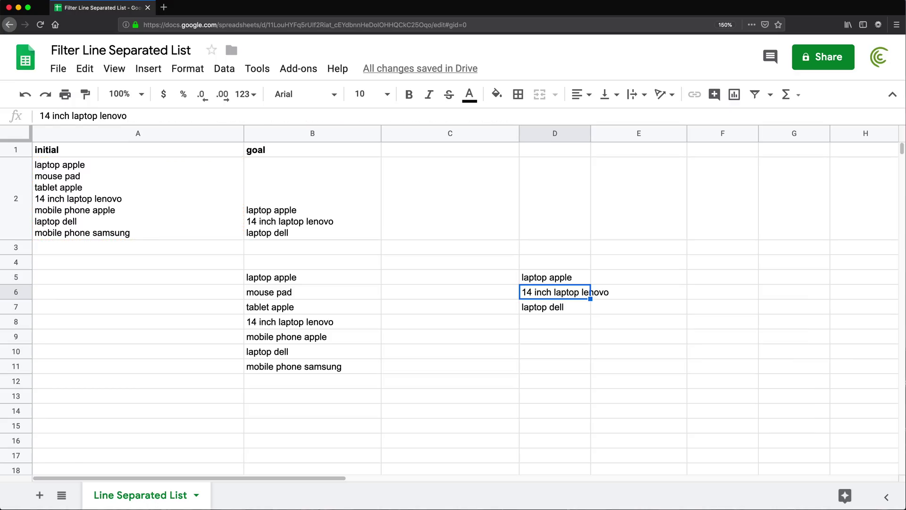
Compare A2's original list with B2's goal list and review D5's final FILTER formula
{"action": "left_click", "coordinate": [137, 202]}
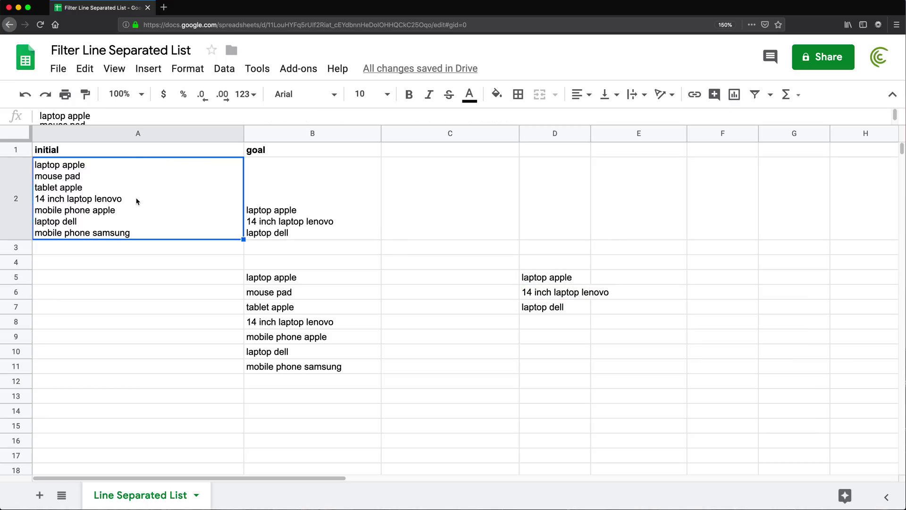
{"action": "left_click", "coordinate": [313, 215]}
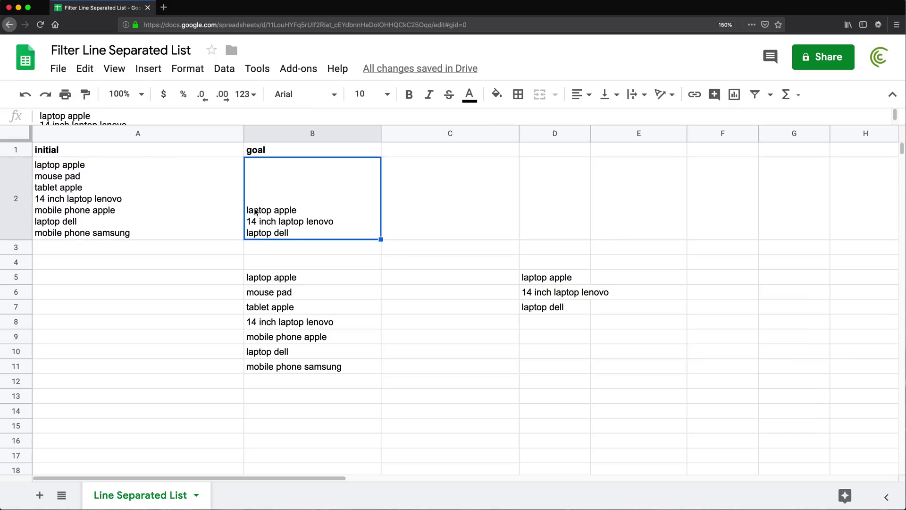
{"action": "left_click", "coordinate": [188, 190]}
{"action": "left_click", "coordinate": [305, 199]}
{"action": "left_click", "coordinate": [283, 278]}
{"action": "left_click", "coordinate": [540, 279]}
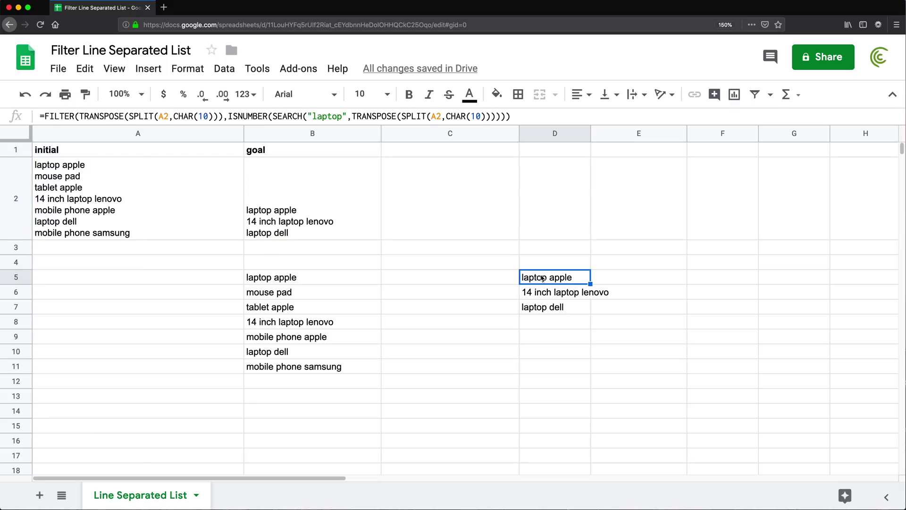
{"action": "double_click", "coordinate": [531, 278]}
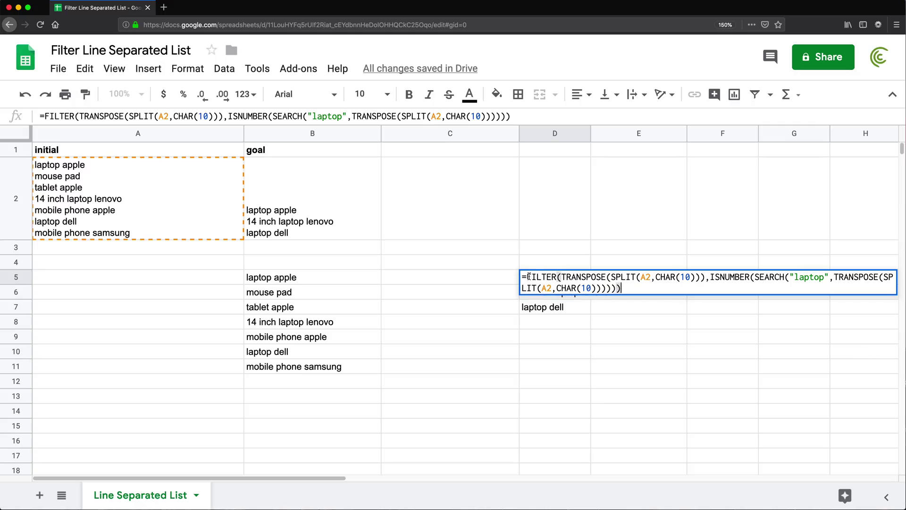
{"action": "left_click_drag", "start_coordinate": [529, 276], "coordinate": [691, 296]}
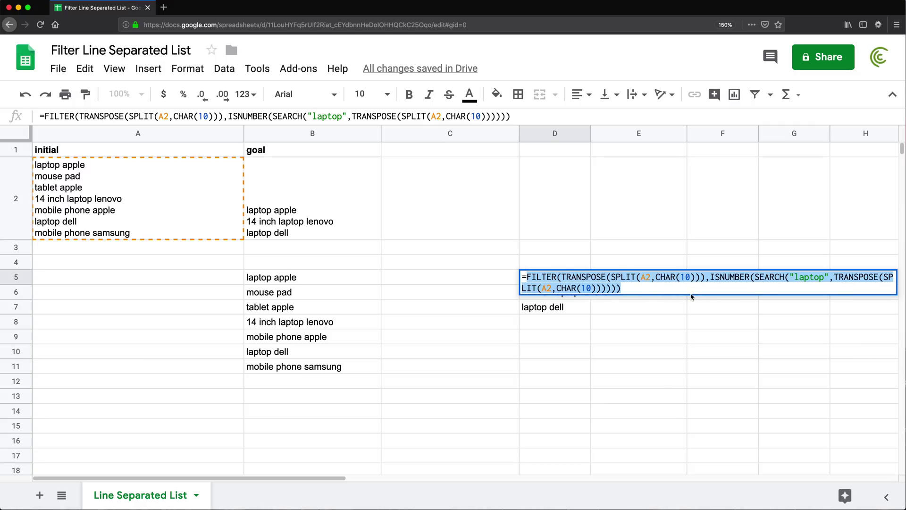
{"action": "key", "text": "Escape"}
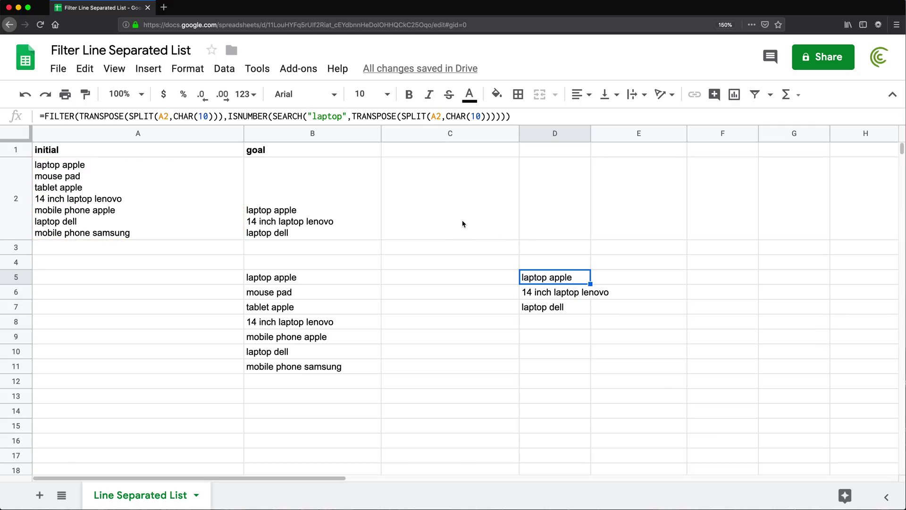
Enter =JOIN("-", …) around the pasted laptop FILTER expression in C2
{"action": "left_click", "coordinate": [461, 225]}
{"action": "type", "text": "="}
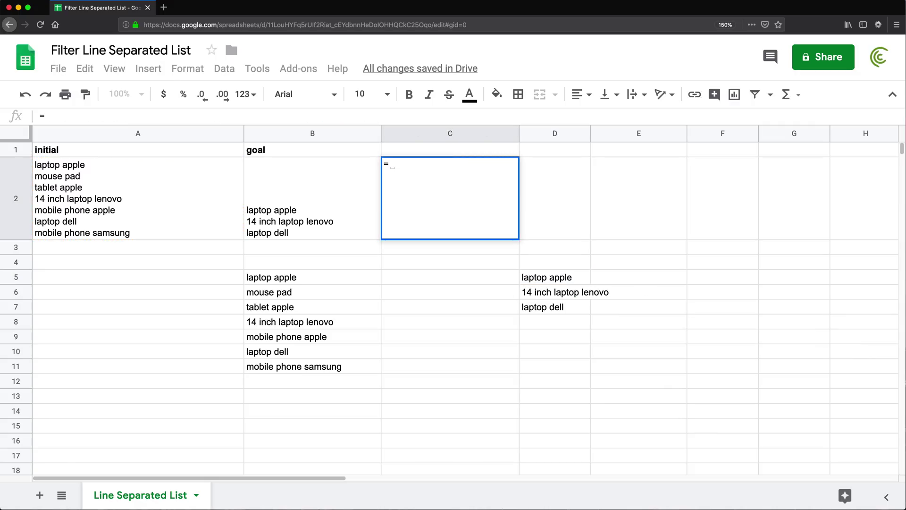
{"action": "type", "text": "JOIN("}
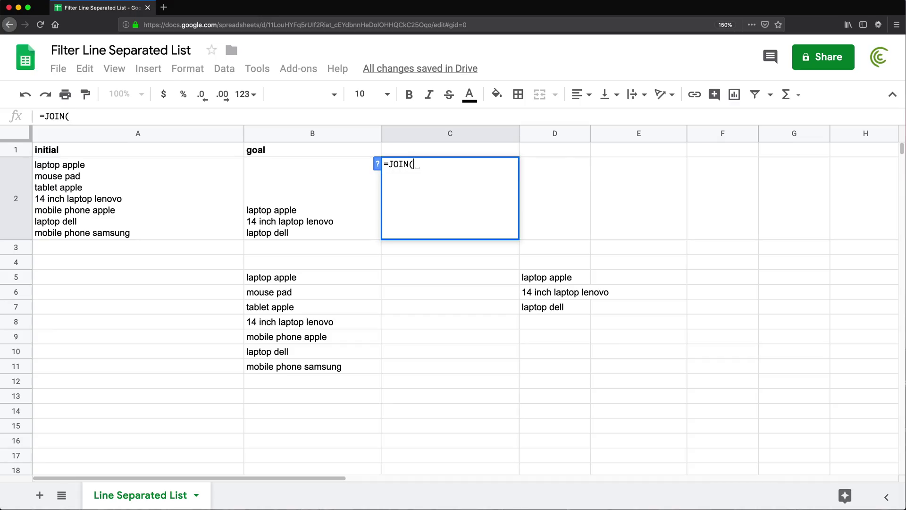
{"action": "left_click", "coordinate": [377, 164]}
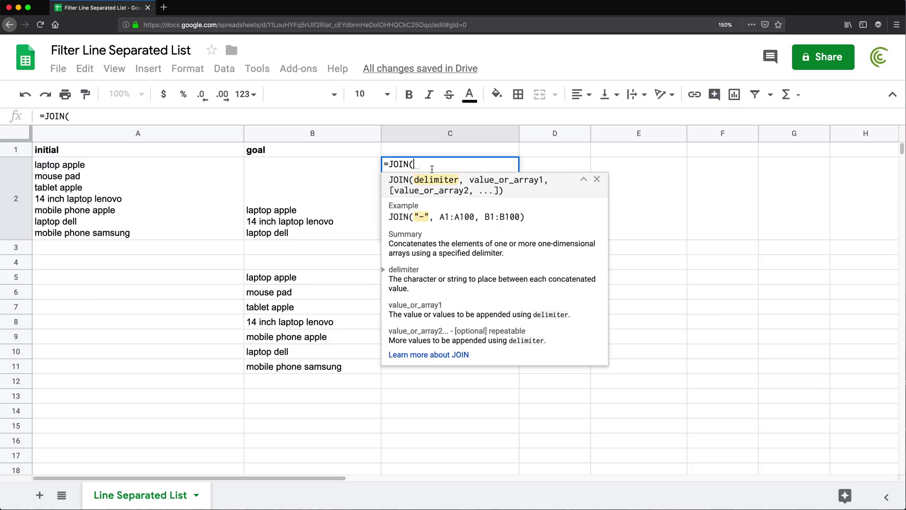
{"action": "type", "text": "\"-"}
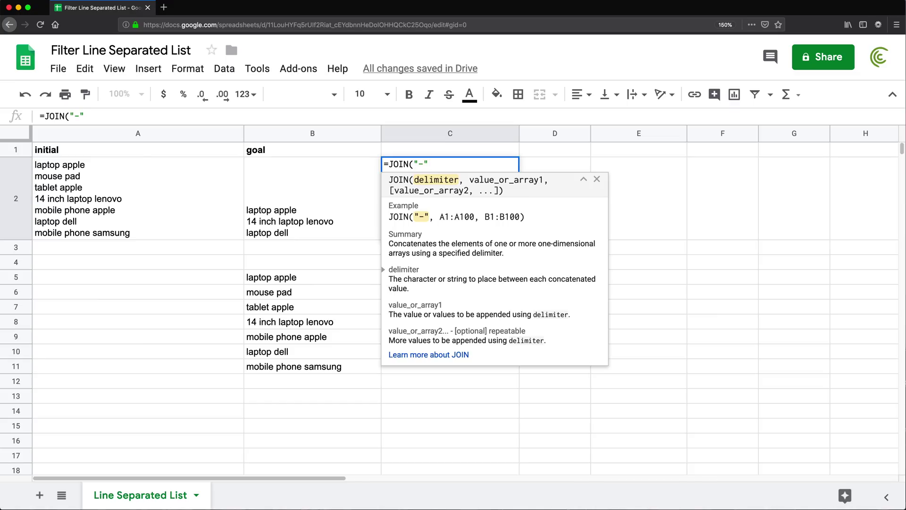
{"action": "type", "text": "\","}
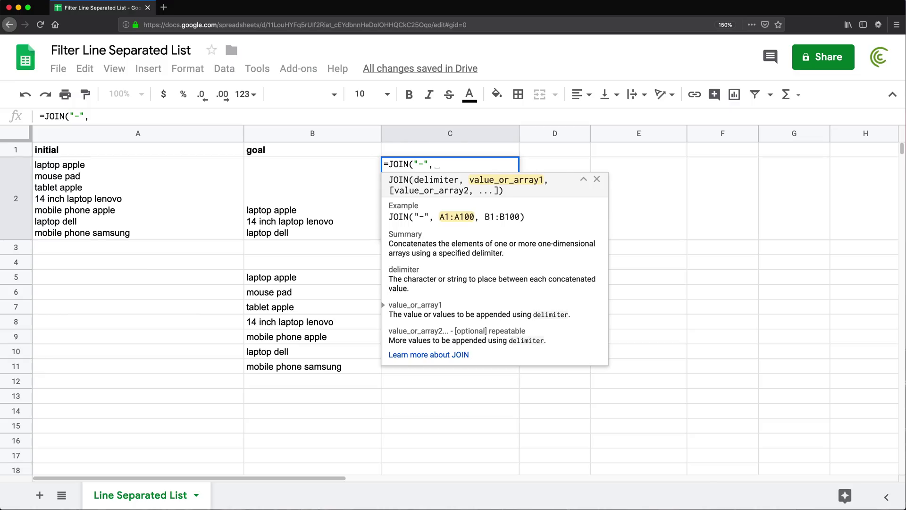
{"action": "type", "text": "FILTER(TRANSPOSE(SPLIT(A2,CHAR(10))),ISNUMBER(SEARCH(\"laptop\",TRANSPOSE(SPLIT(A2,CHAR(10)))))))"}
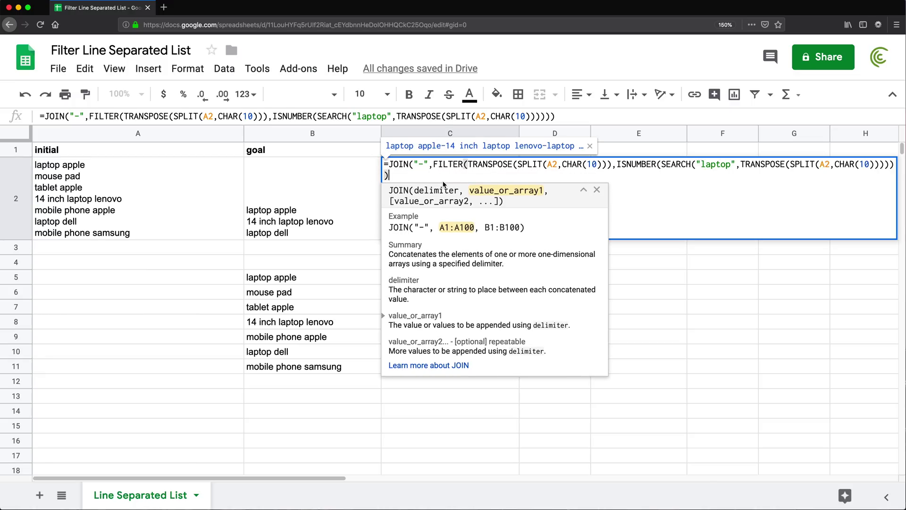
{"action": "type", "text": ")"}
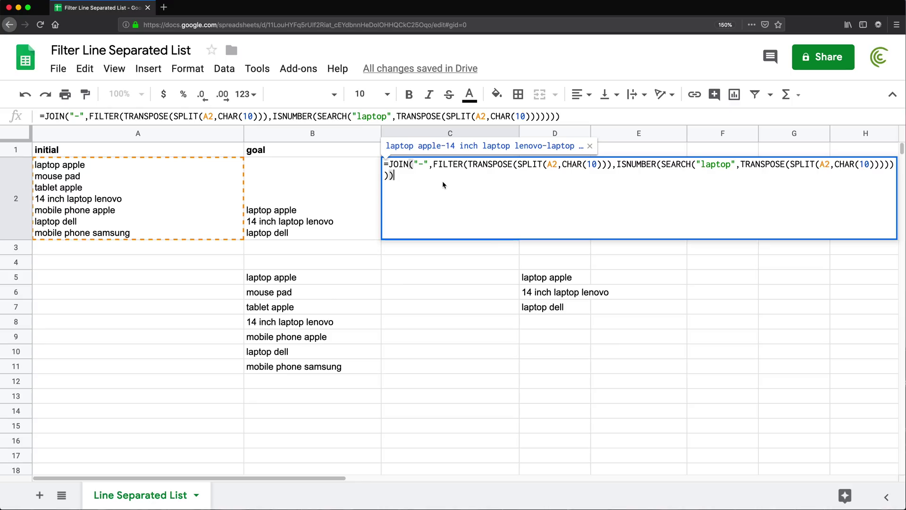
{"action": "key", "text": "Return"}
Check C2's joined result against D5:D7 and select the "-" delimiter in C2's formula
{"action": "left_click", "coordinate": [443, 219]}
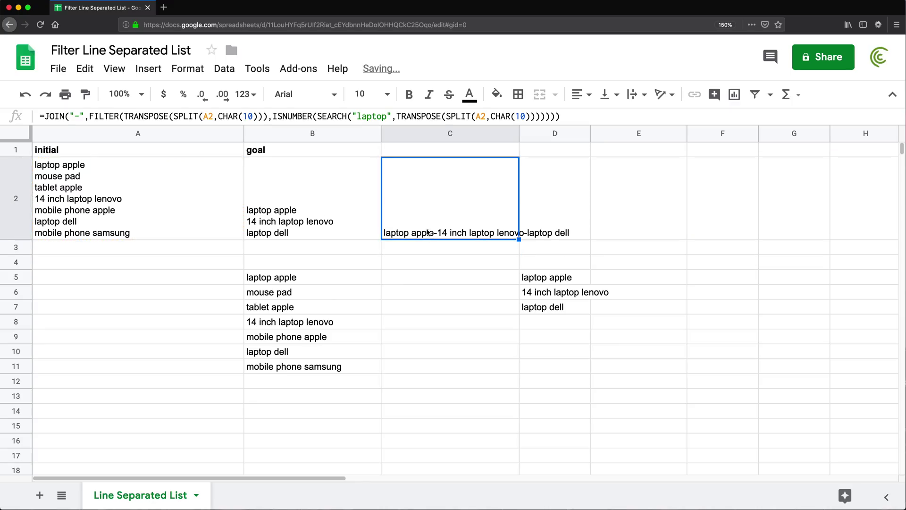
{"action": "left_click", "coordinate": [560, 281]}
{"action": "left_click", "coordinate": [559, 294]}
{"action": "left_click", "coordinate": [561, 313]}
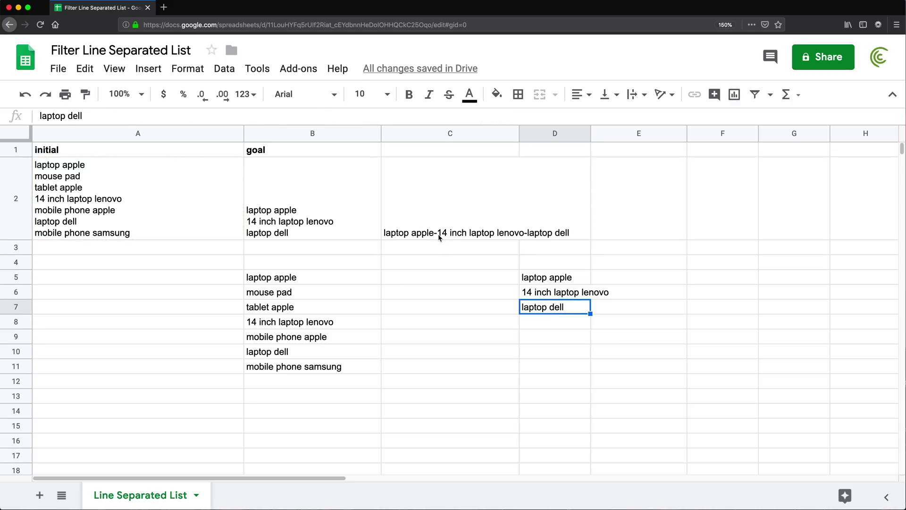
{"action": "left_click", "coordinate": [438, 239]}
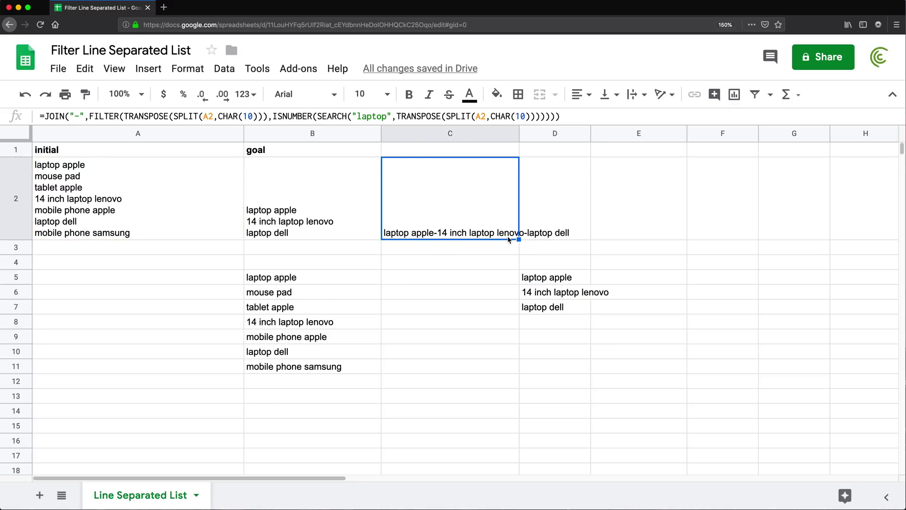
{"action": "double_click", "coordinate": [430, 233]}
{"action": "double_click", "coordinate": [420, 164]}
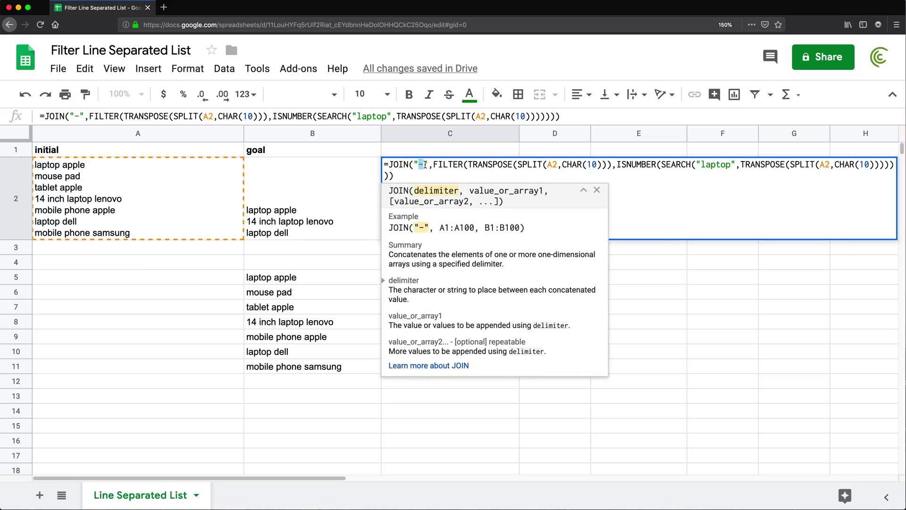
Replace C2's "-" delimiter with CHAR(10) so the laptop lines stack like B2
{"action": "key", "text": "Return"}
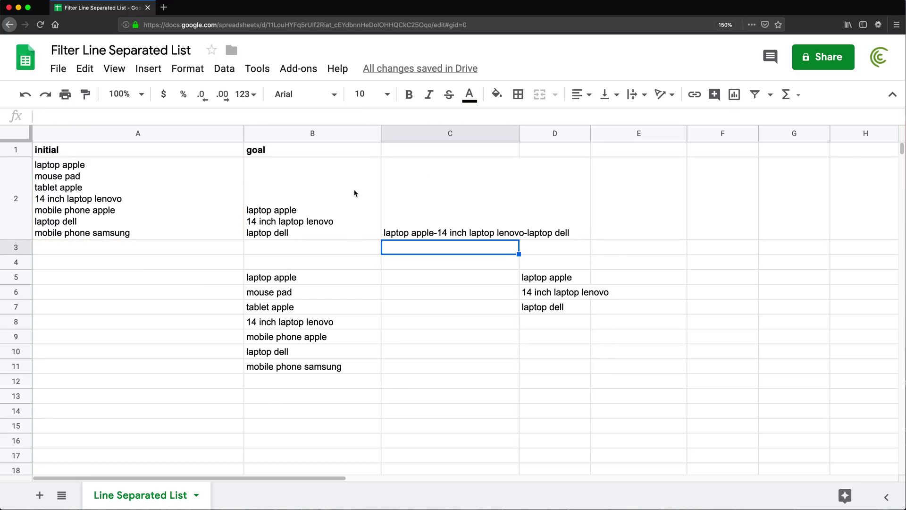
{"action": "left_click", "coordinate": [353, 196]}
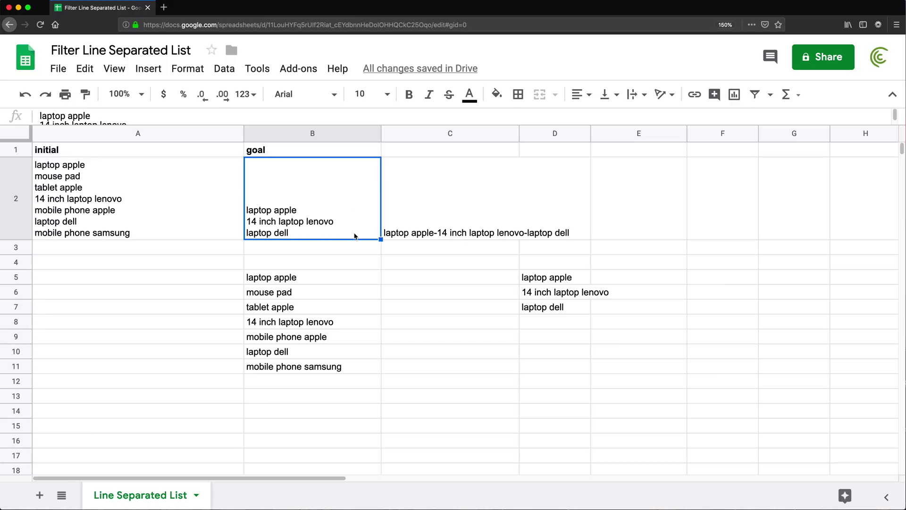
{"action": "double_click", "coordinate": [417, 226]}
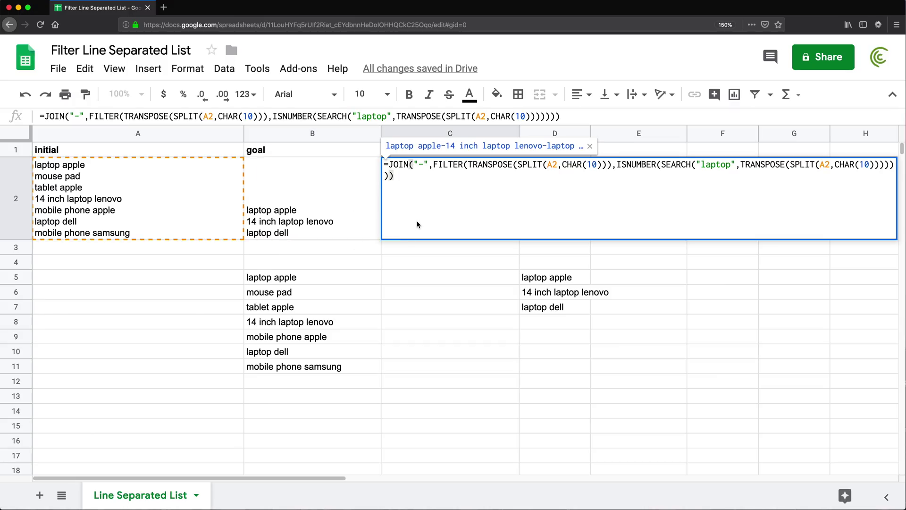
{"action": "left_click", "coordinate": [420, 168]}
{"action": "double_click", "coordinate": [418, 168]}
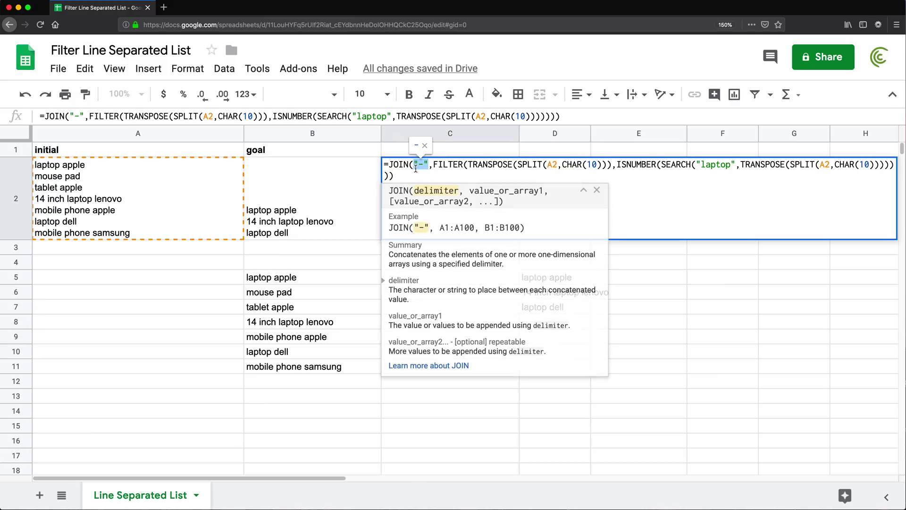
{"action": "type", "text": "CHAR"}
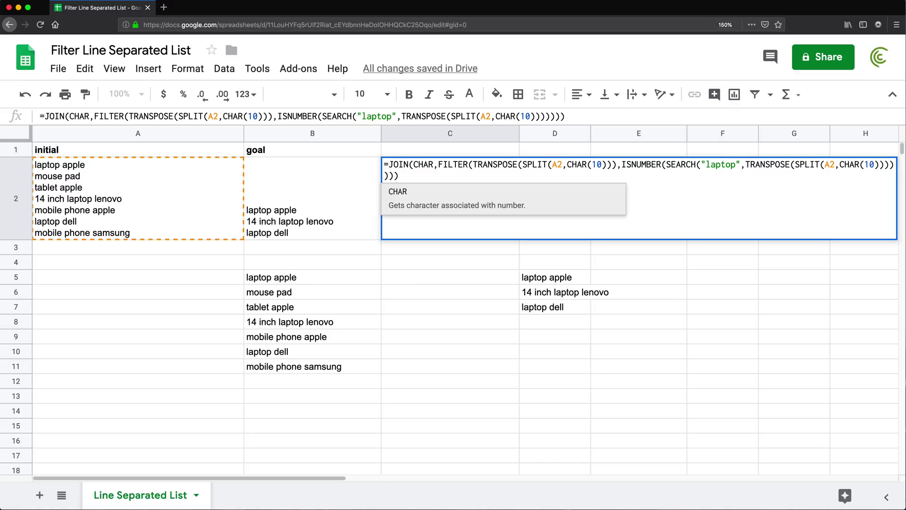
{"action": "type", "text": "(10)"}
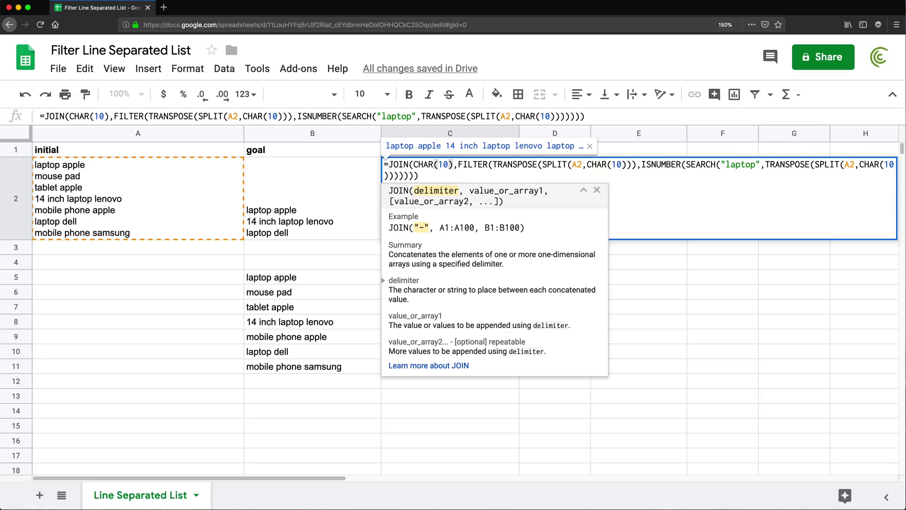
{"action": "key", "text": "Return"}
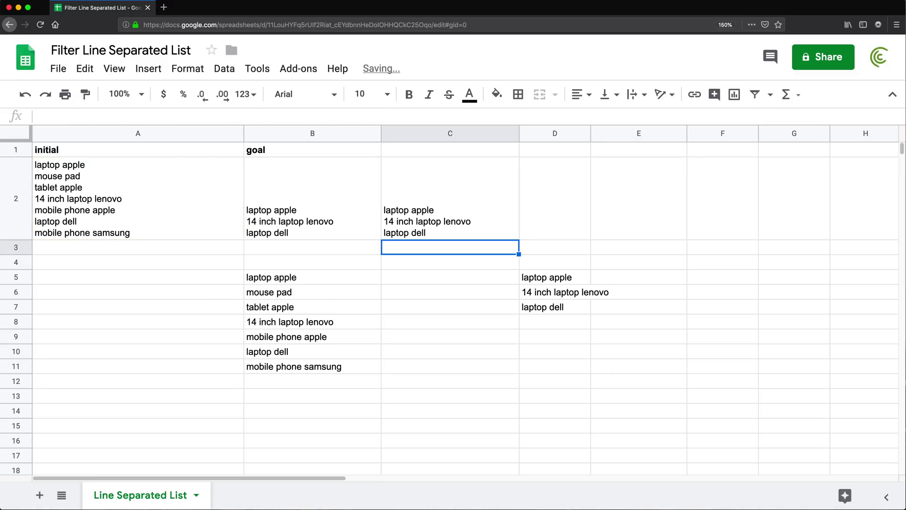
Reopen C2's formula to review the line-break JOIN result
{"action": "left_click", "coordinate": [434, 216]}
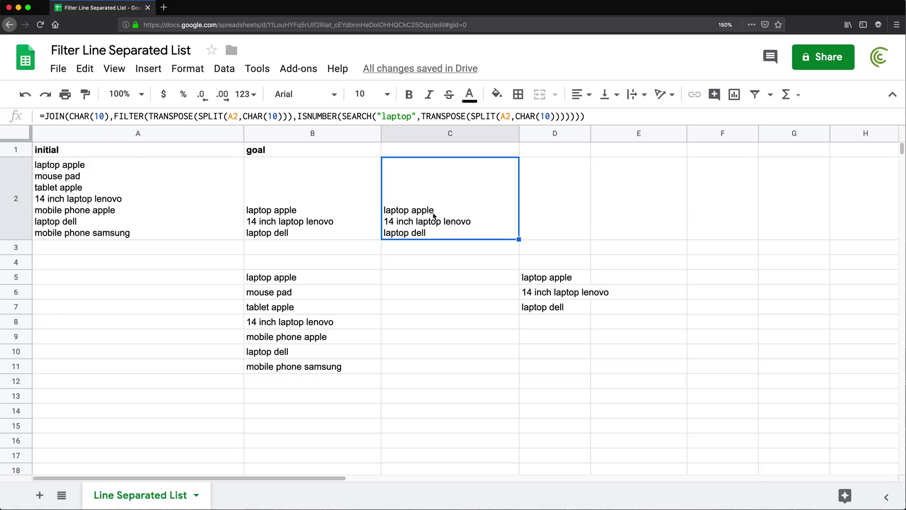
{"action": "double_click", "coordinate": [434, 215]}
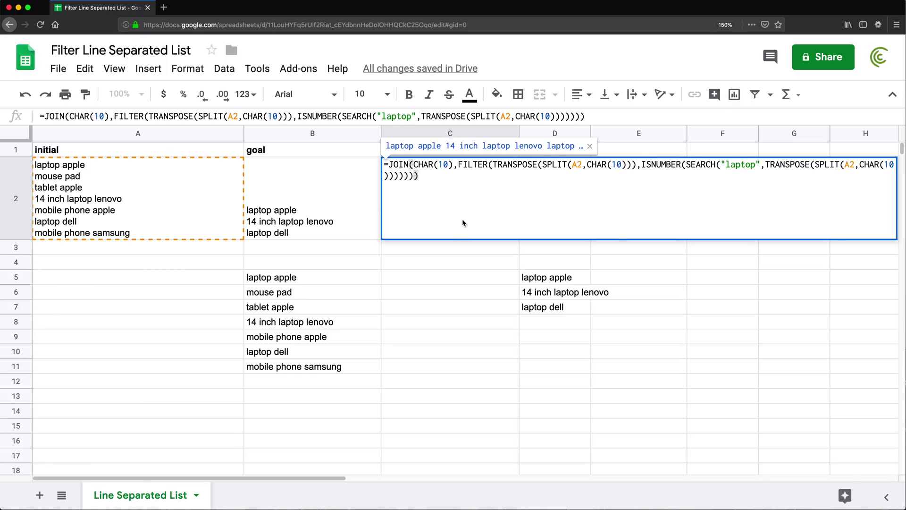
{"action": "key", "text": "Return"}
{"action": "left_click", "coordinate": [407, 231]}
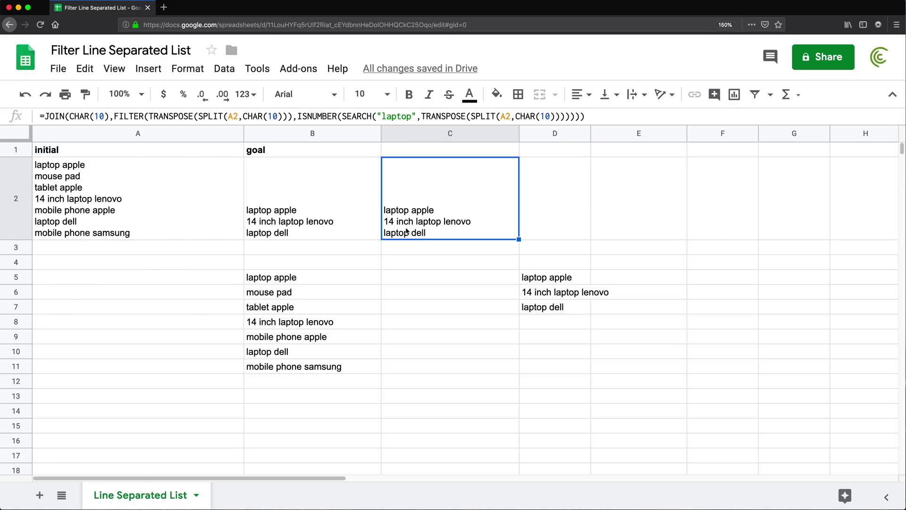
{"action": "double_click", "coordinate": [406, 231]}
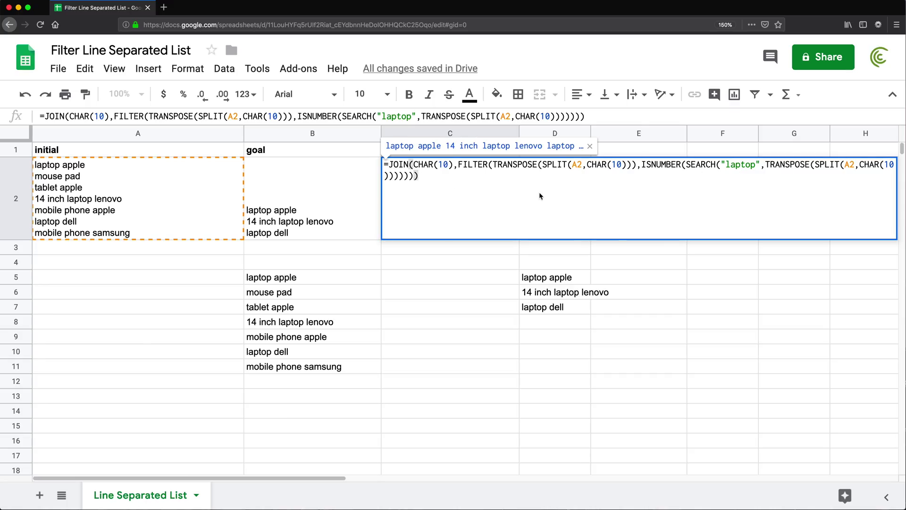
Delete the helper lists in D5 and B5
{"action": "key", "text": "Return"}
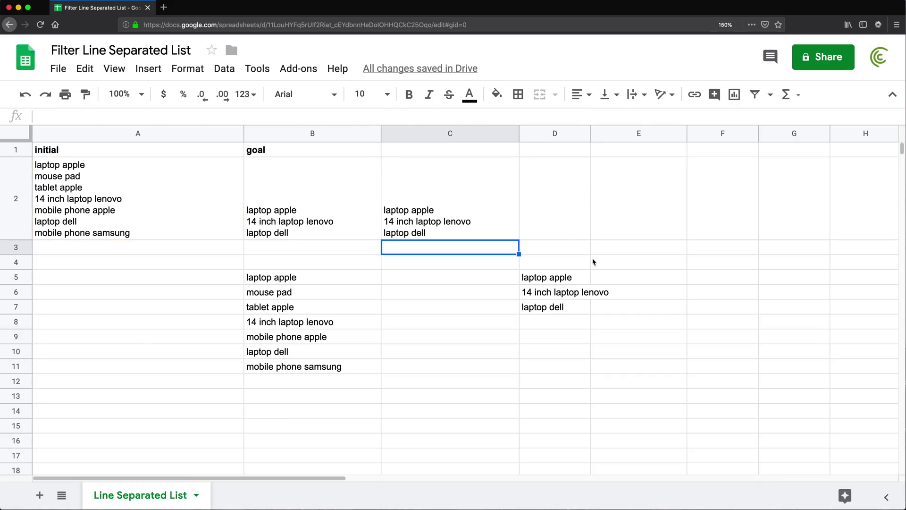
{"action": "left_click", "coordinate": [561, 276]}
{"action": "key", "text": "Delete"}
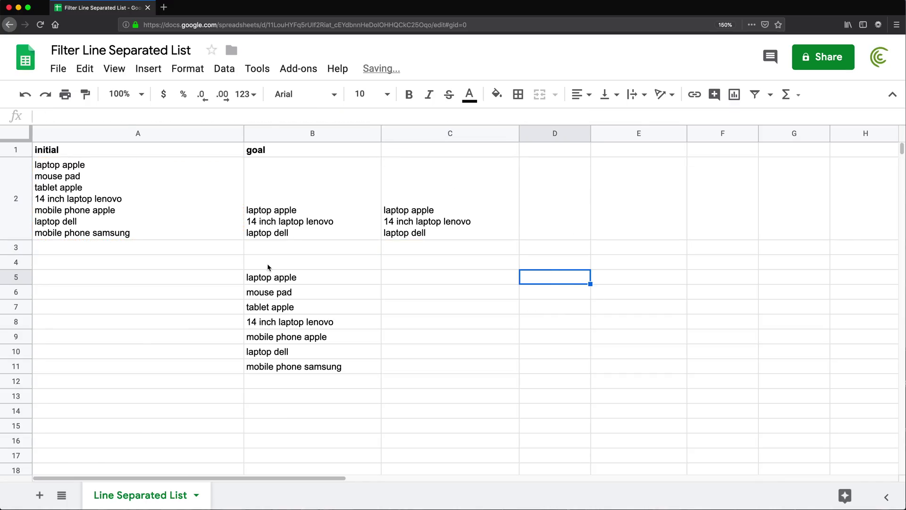
{"action": "left_click", "coordinate": [276, 278]}
{"action": "key", "text": "Delete"}
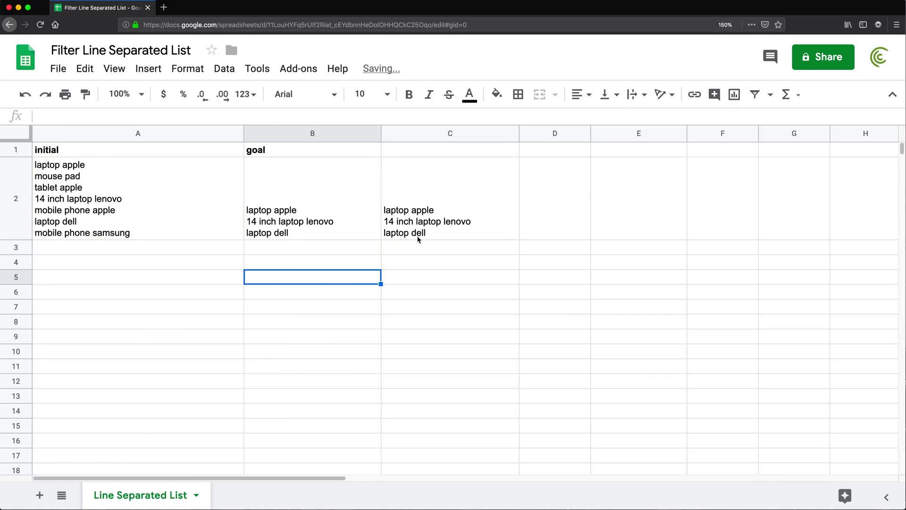
Delete goal column B so the JOIN formula moves into B2, then verify it
{"action": "left_click", "coordinate": [418, 221]}
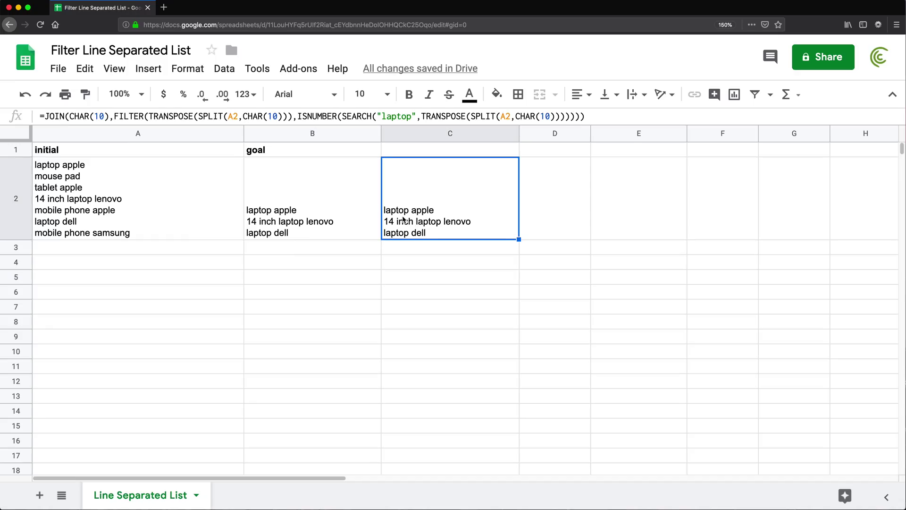
{"action": "left_click", "coordinate": [280, 175]}
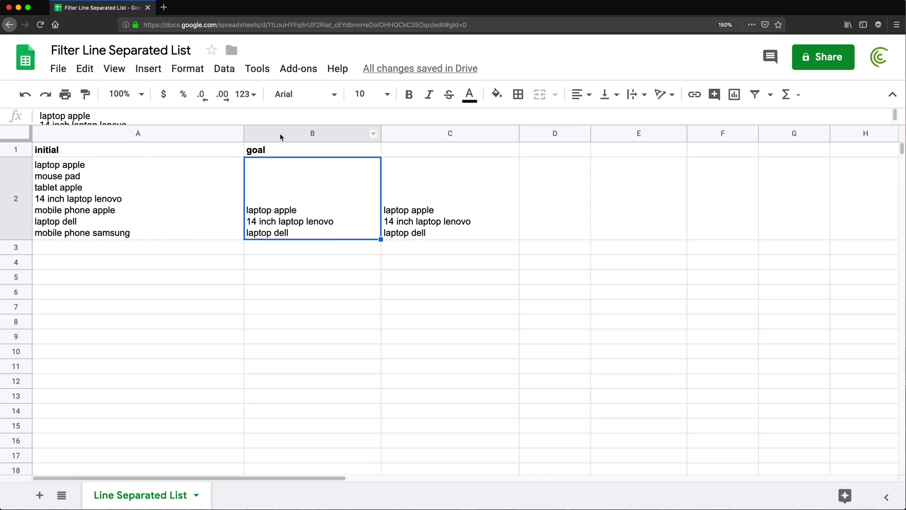
{"action": "left_click", "coordinate": [281, 134]}
{"action": "right_click", "coordinate": [280, 134]}
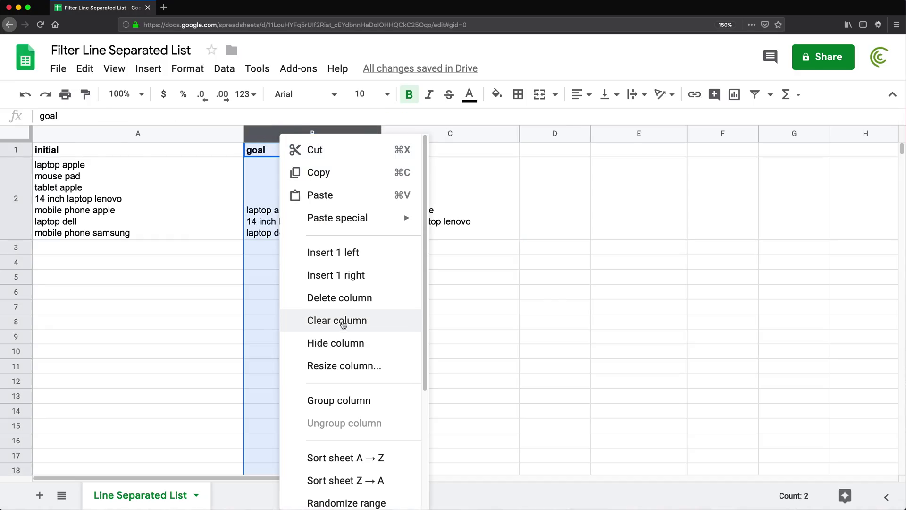
{"action": "left_click", "coordinate": [337, 298]}
{"action": "double_click", "coordinate": [289, 194]}
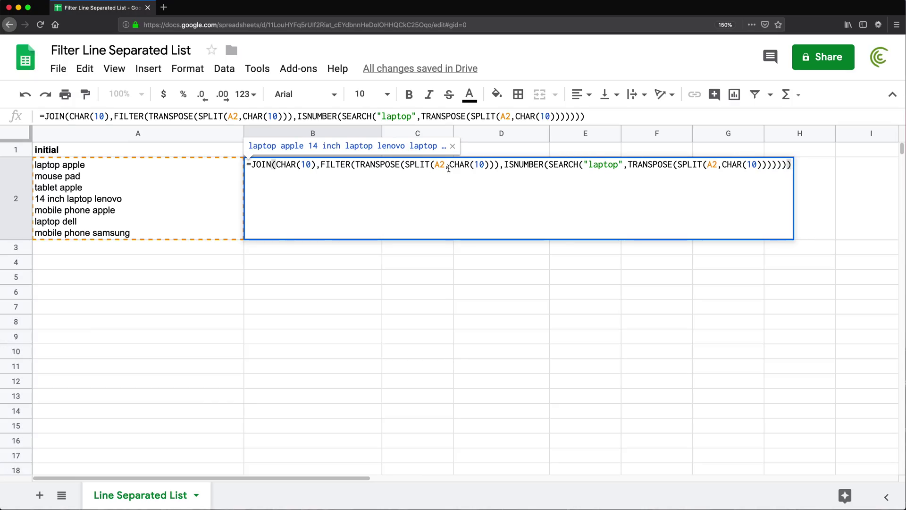
{"action": "key", "text": "Return"}
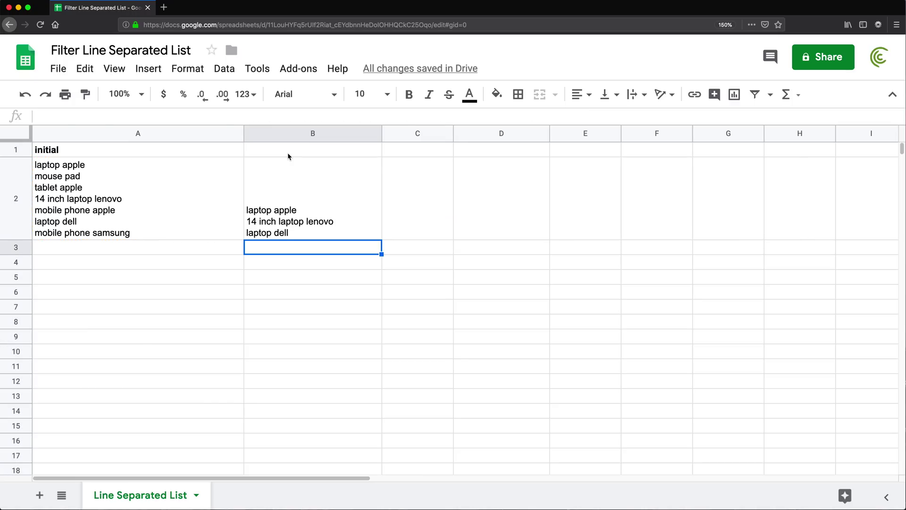